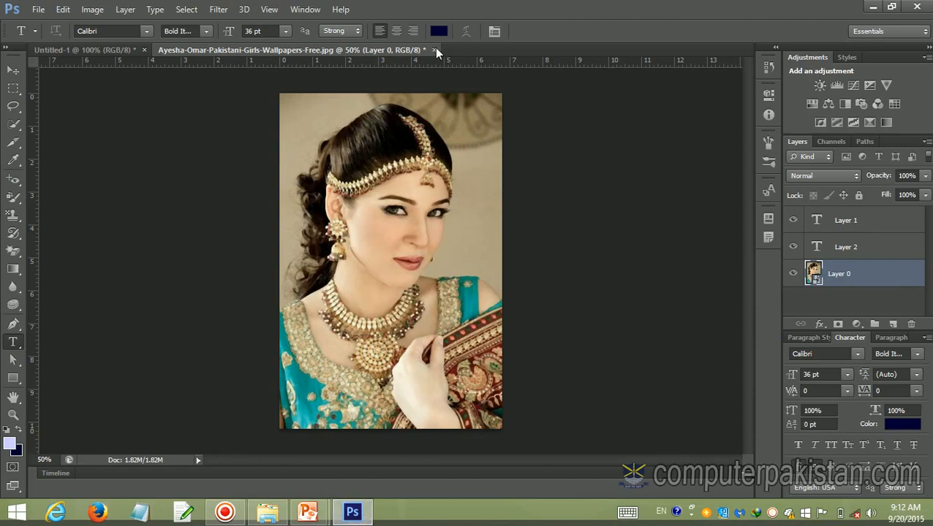
Step: Close the portrait wallpaper image and the Untitled-1 document without saving their changes
click(435, 51)
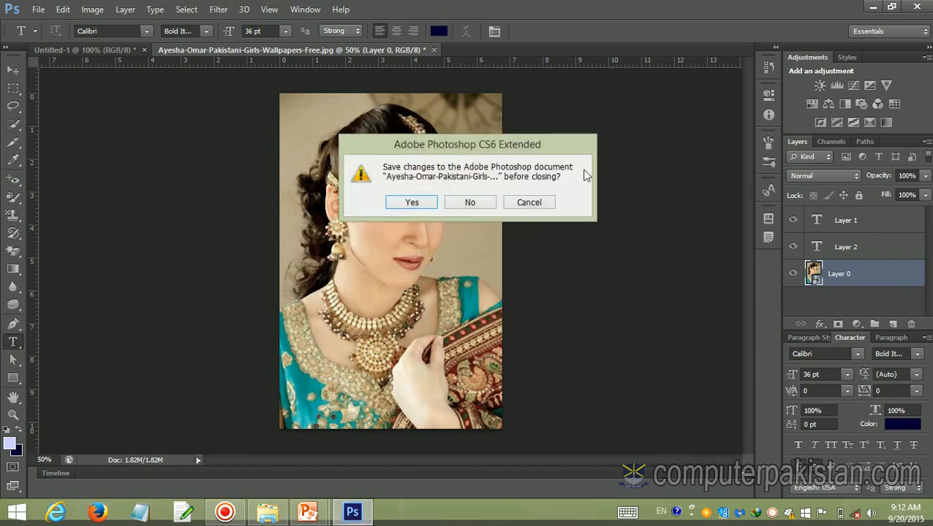
click(468, 204)
click(145, 51)
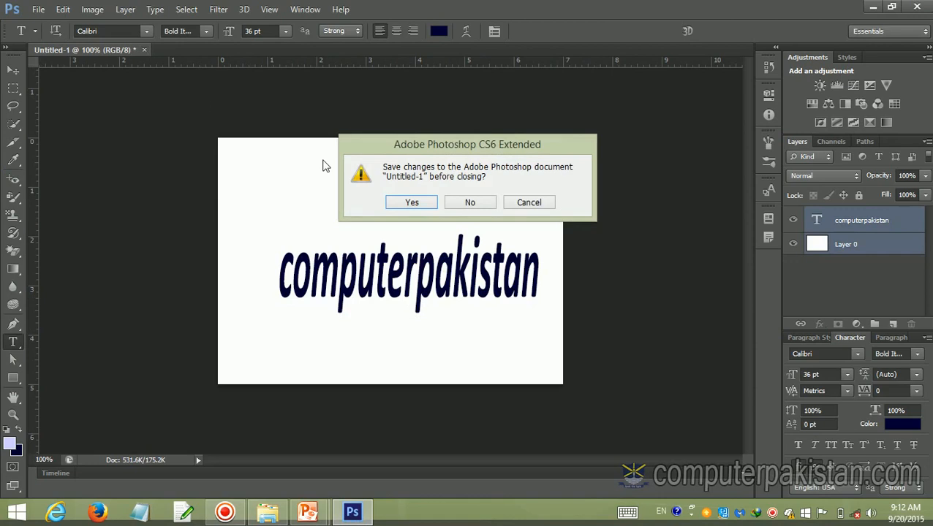
click(458, 209)
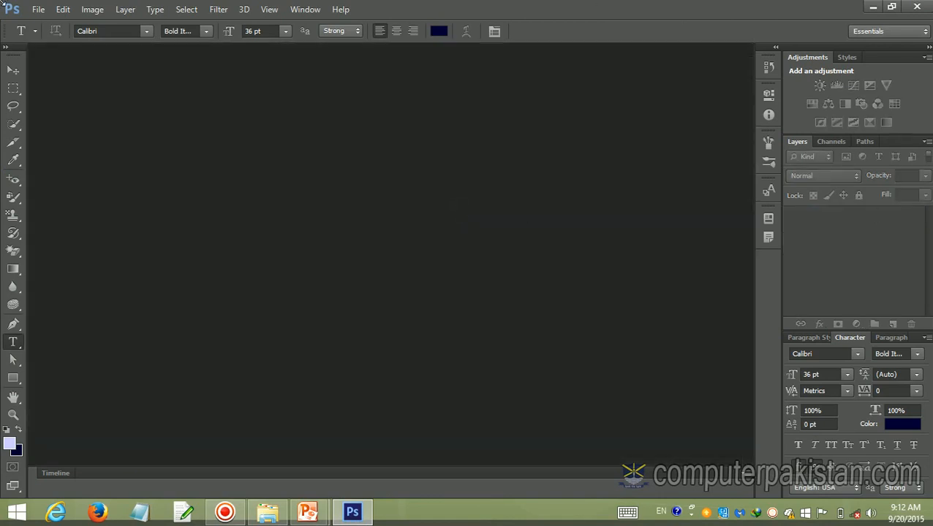
Step: Create a new white RGB document, 7 by 5 inches at 72 pixels per inch
click(36, 9)
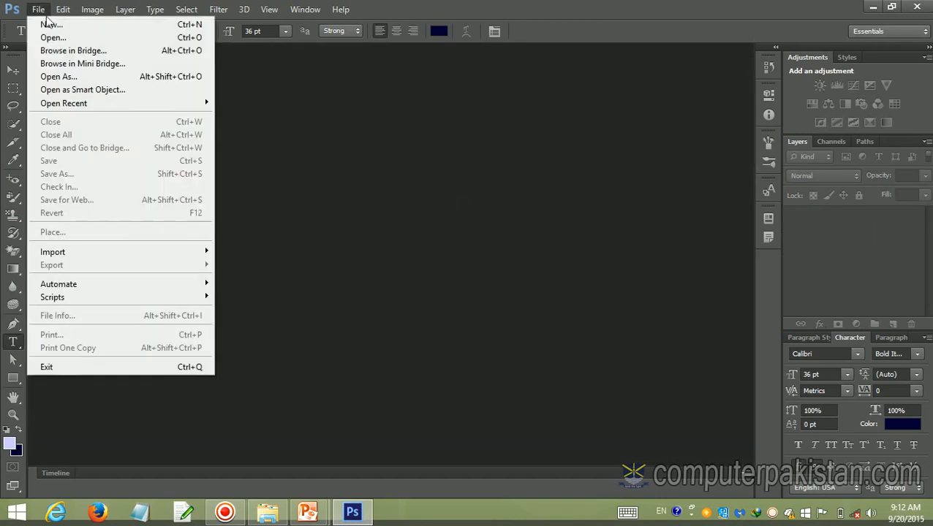
click(42, 22)
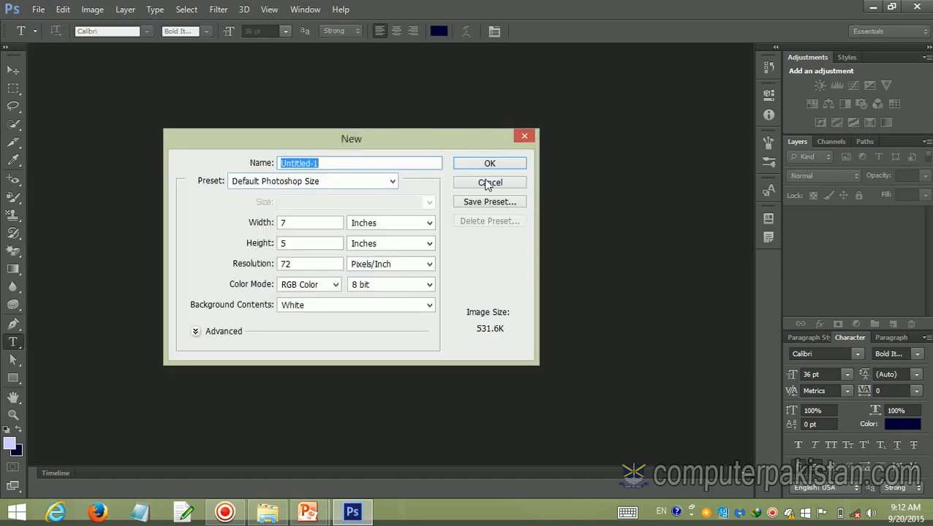
click(500, 168)
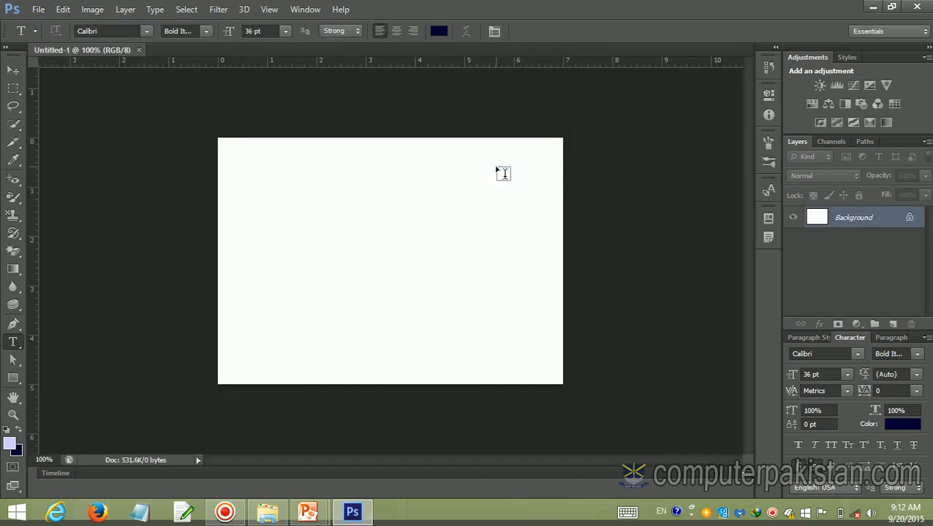
Step: Draw a rectangle about 196 by 104 px near the canvas centre and convert it to a 3D extrusion in the 3D workspace
click(16, 377)
drag(308, 213, 442, 285)
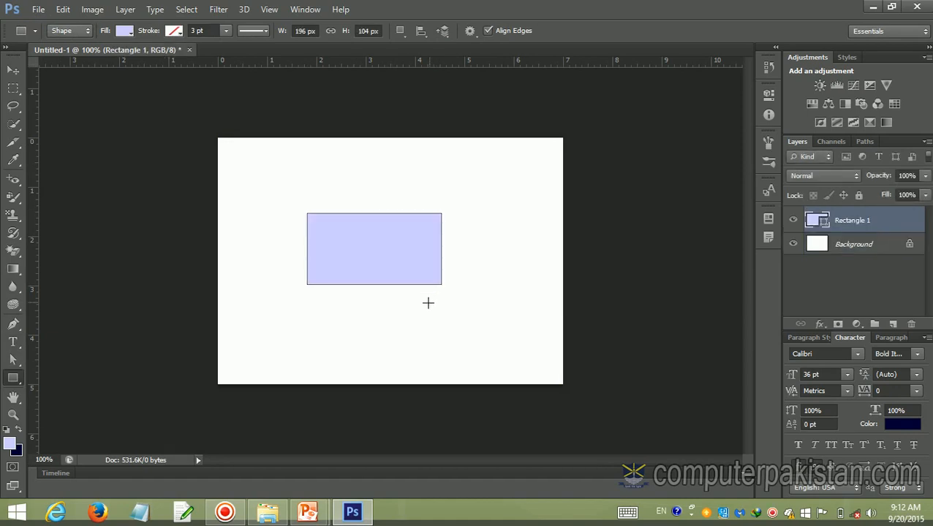
click(244, 10)
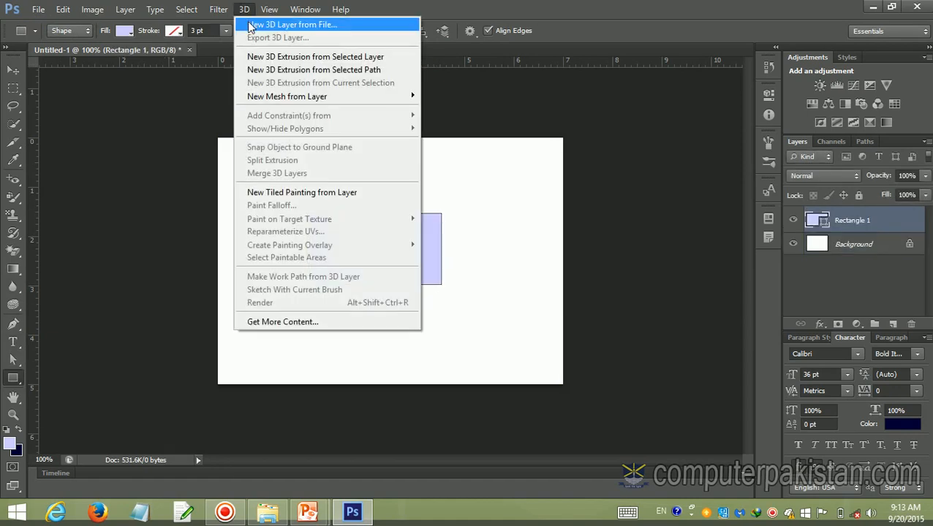
click(295, 58)
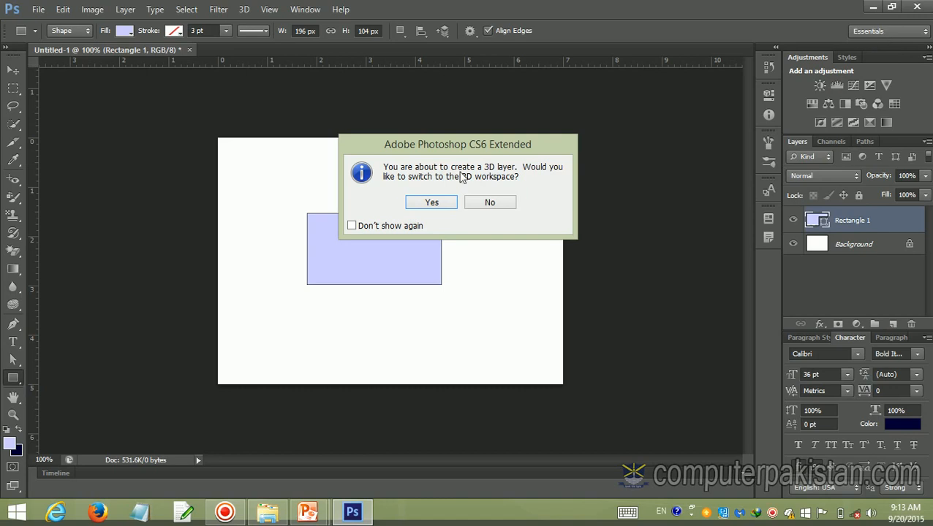
click(422, 203)
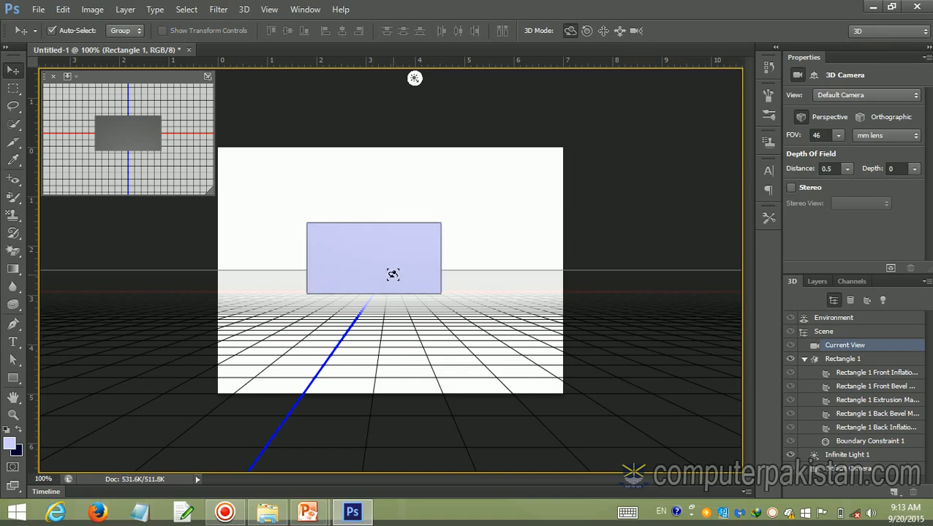
Step: Orbit and roll the 3D camera around the extruded box to view its front, top and side faces at an angle
drag(397, 287, 343, 281)
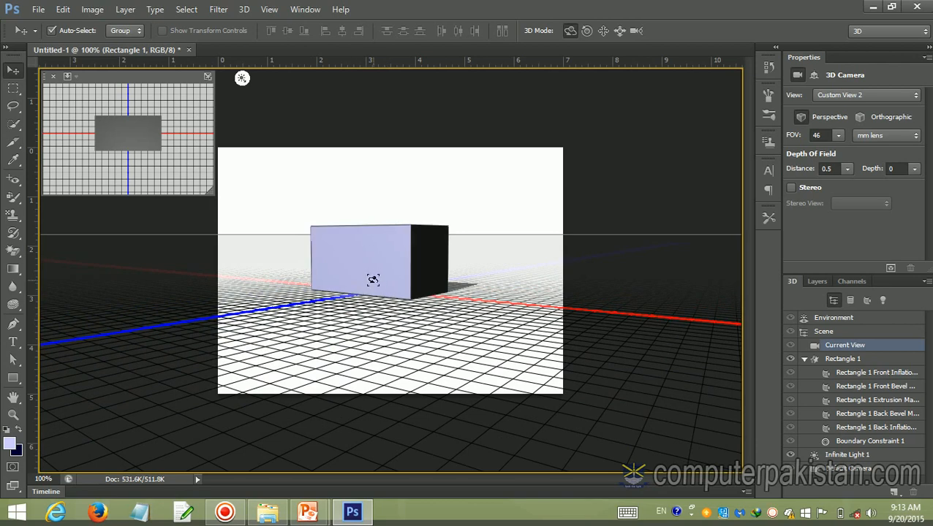
drag(390, 281, 380, 303)
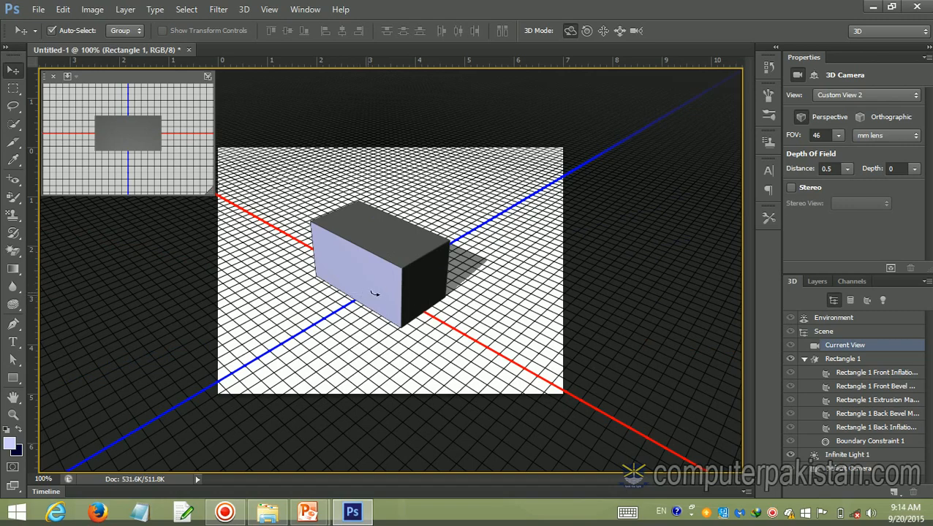
drag(374, 293, 392, 286)
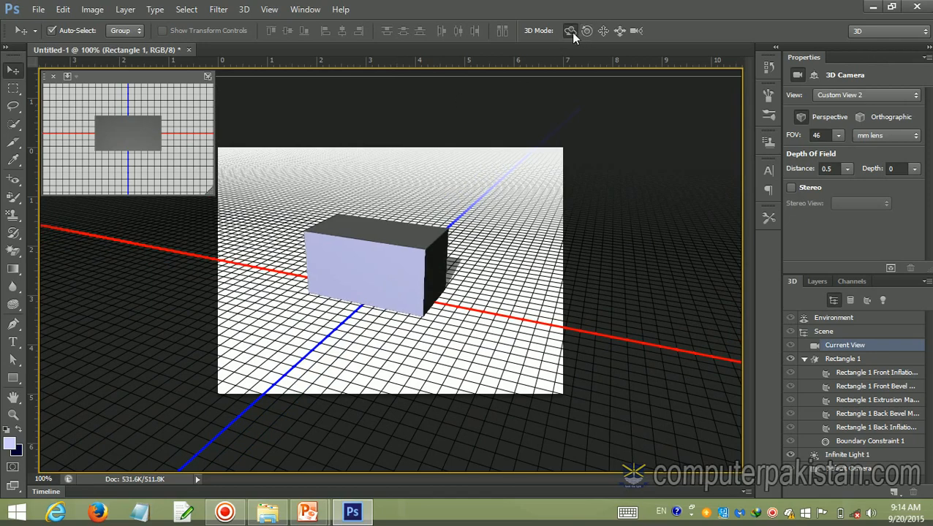
drag(384, 271, 484, 78)
drag(444, 254, 393, 281)
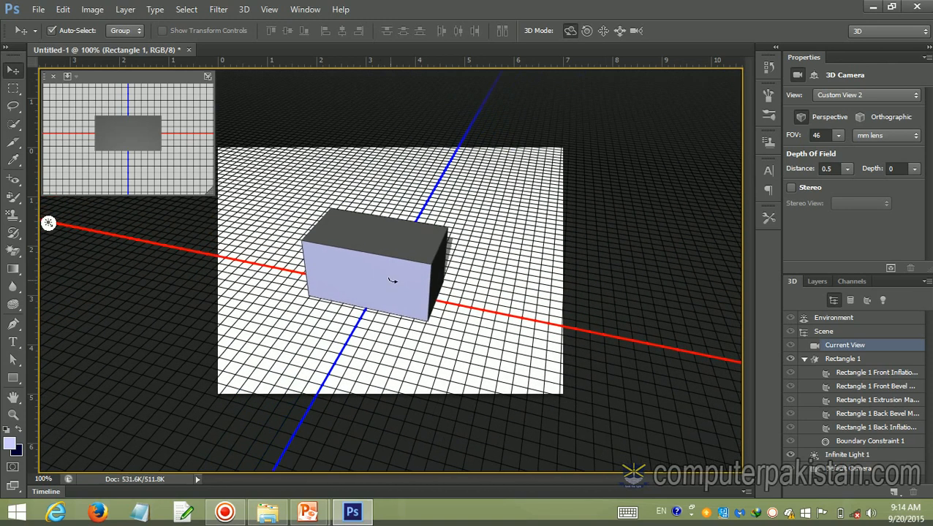
click(587, 30)
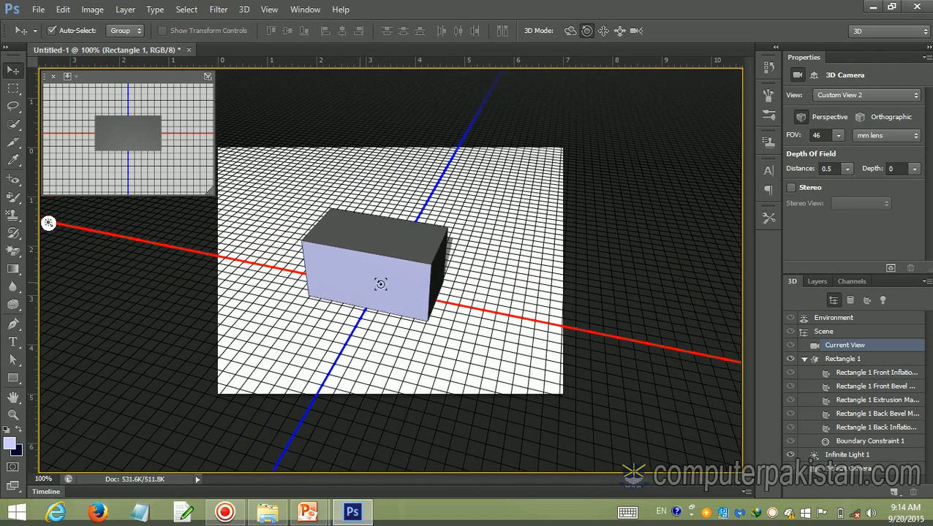
drag(376, 281, 344, 255)
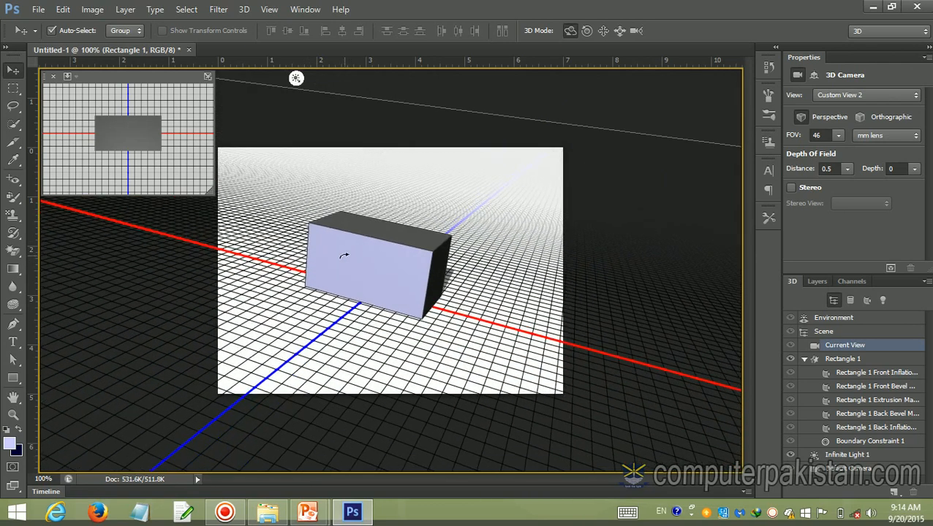
Step: Roll the 3D camera slightly and orbit it to show more of the box's dark side face
click(586, 31)
mouse_move(352, 181)
mouse_down()
mouse_move(383, 185)
mouse_move(354, 180)
mouse_up()
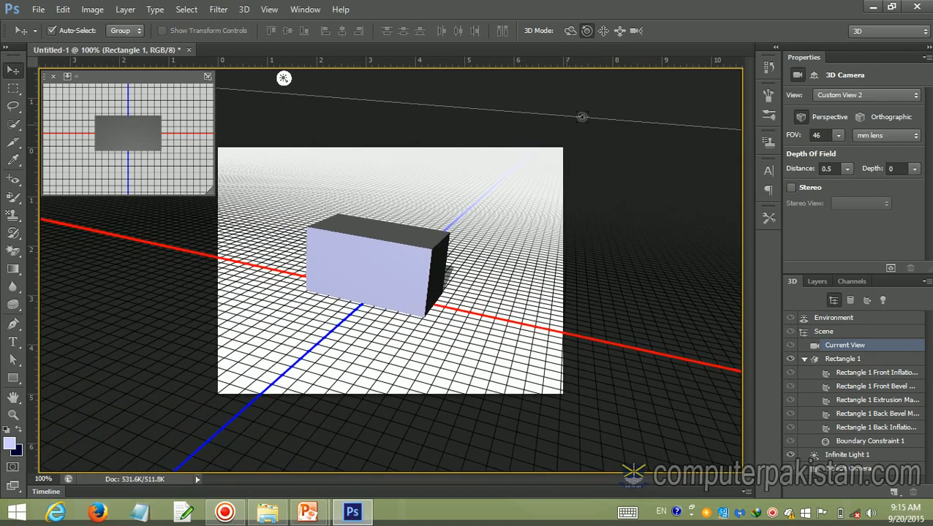
click(569, 31)
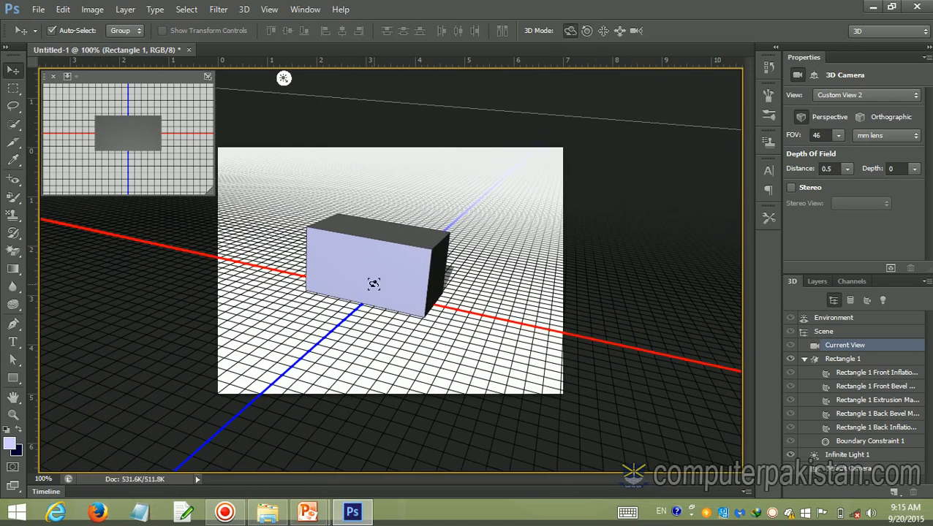
drag(371, 284, 355, 281)
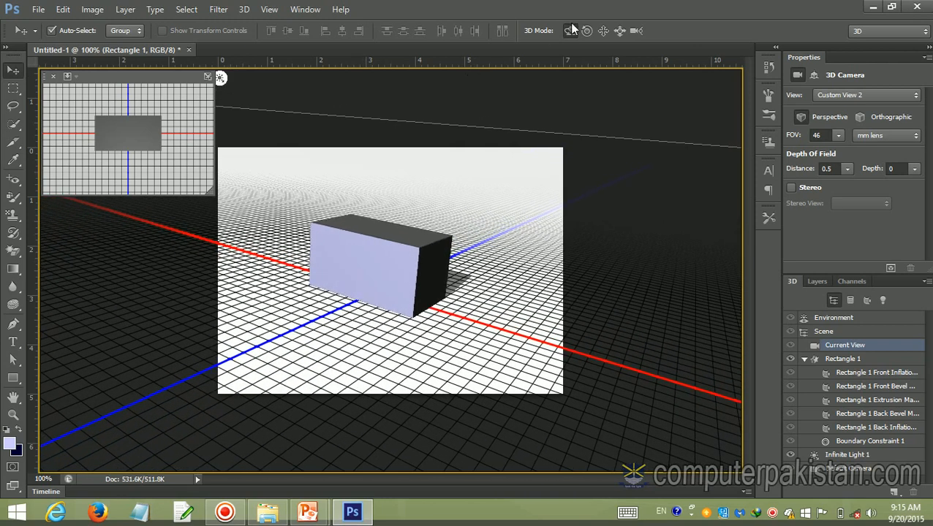
Step: Alternately pan and slide the 3D camera to shift the box around the canvas and bring it back near the centre
click(604, 31)
mouse_move(367, 291)
mouse_down()
mouse_move(373, 257)
mouse_move(327, 344)
mouse_move(506, 265)
mouse_move(329, 280)
mouse_move(333, 292)
mouse_move(316, 250)
mouse_move(373, 298)
mouse_up()
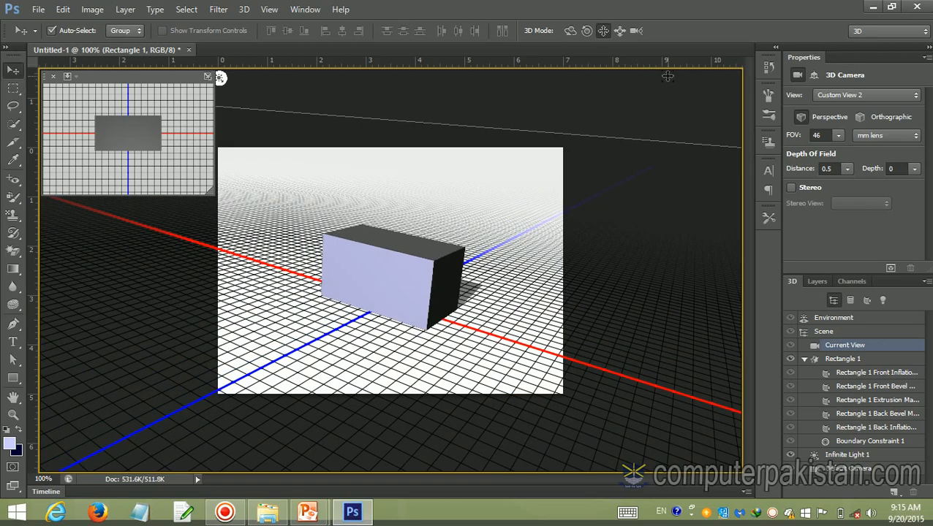
drag(378, 275, 161, 265)
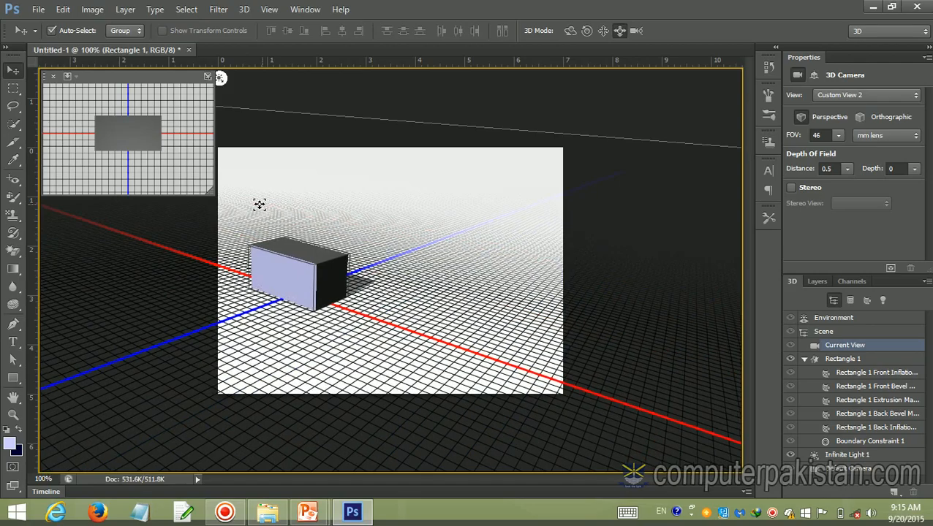
drag(310, 229, 353, 243)
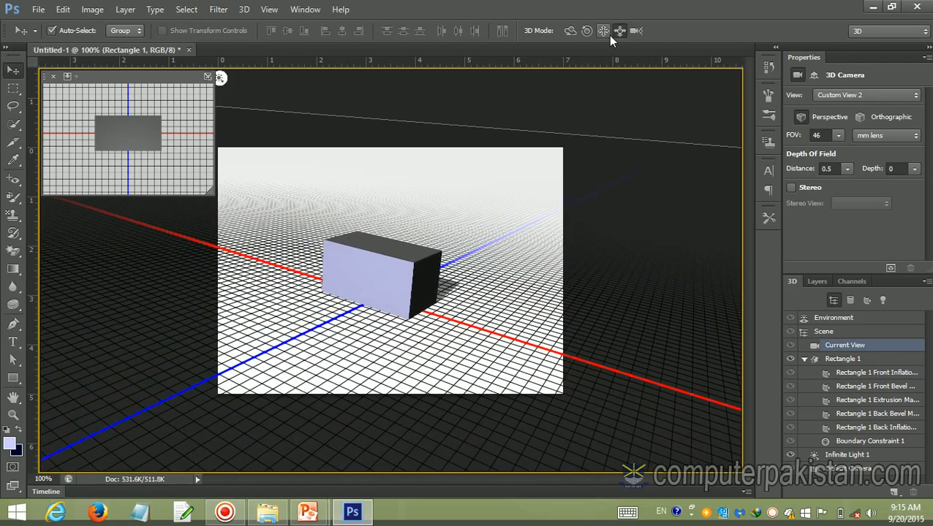
click(603, 31)
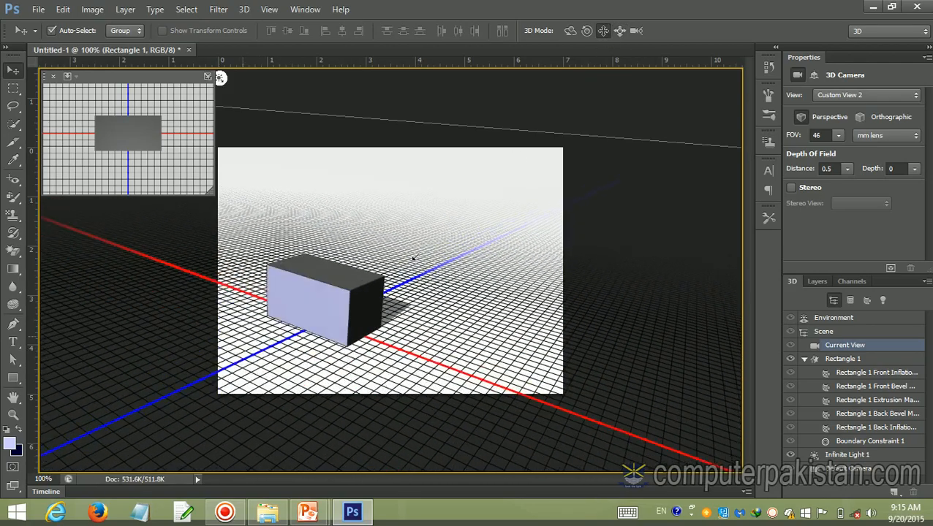
drag(413, 258, 239, 328)
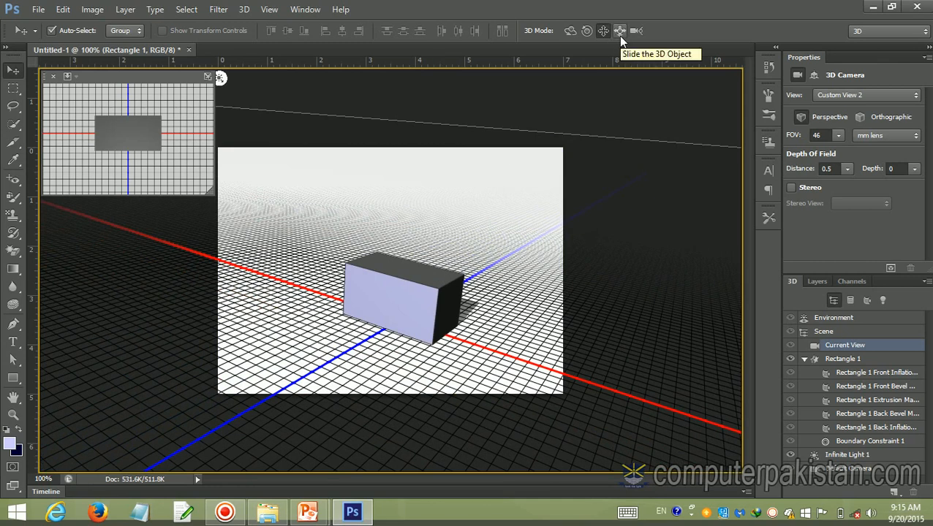
click(619, 34)
drag(390, 312, 163, 232)
drag(394, 316, 344, 351)
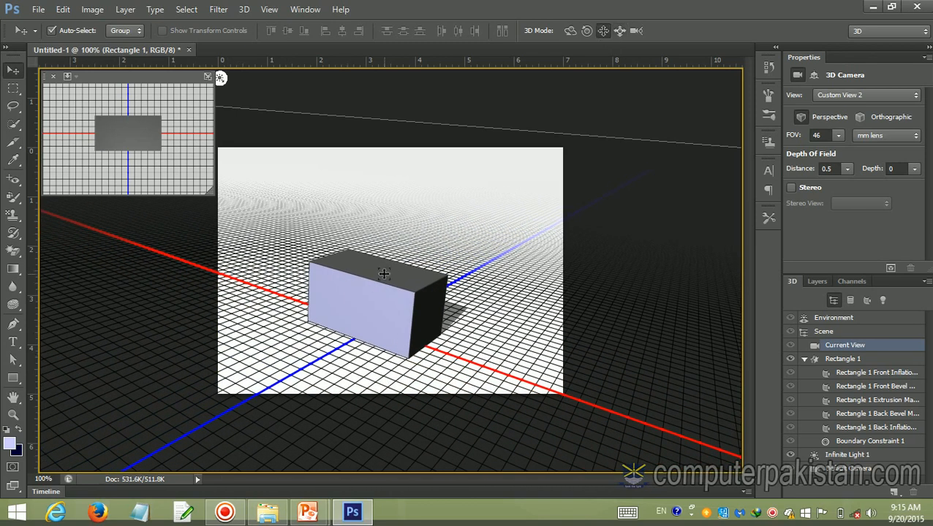
drag(384, 273, 390, 232)
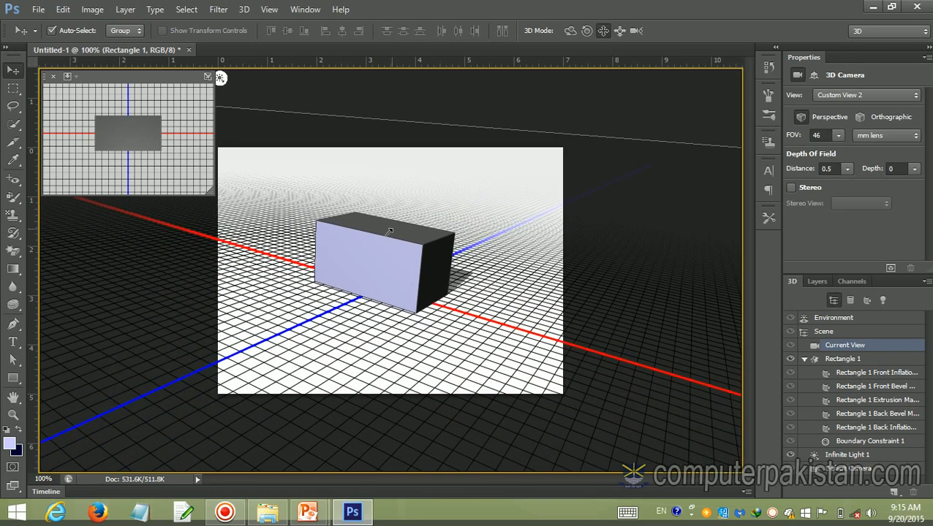
Step: Zoom the 3D camera to a 48 mm lens field of view and roll the view so the box tilts
click(634, 34)
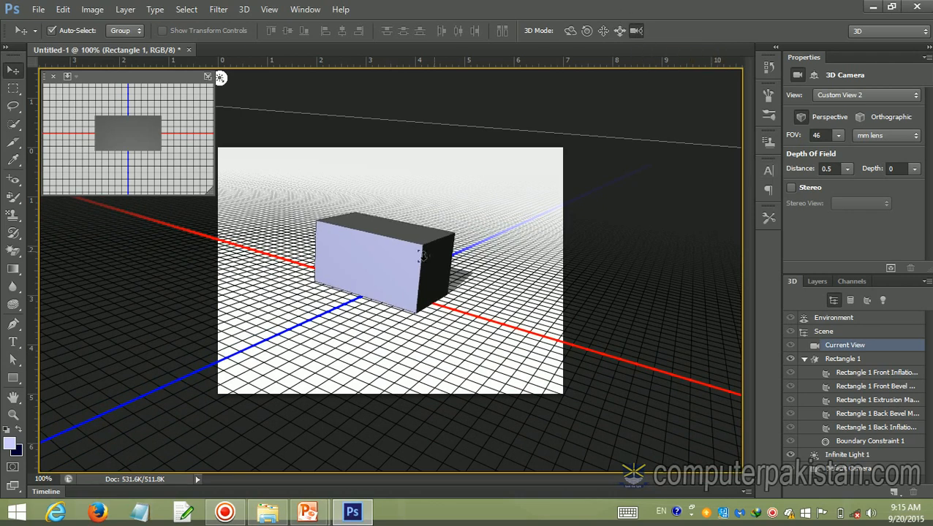
drag(403, 270, 408, 260)
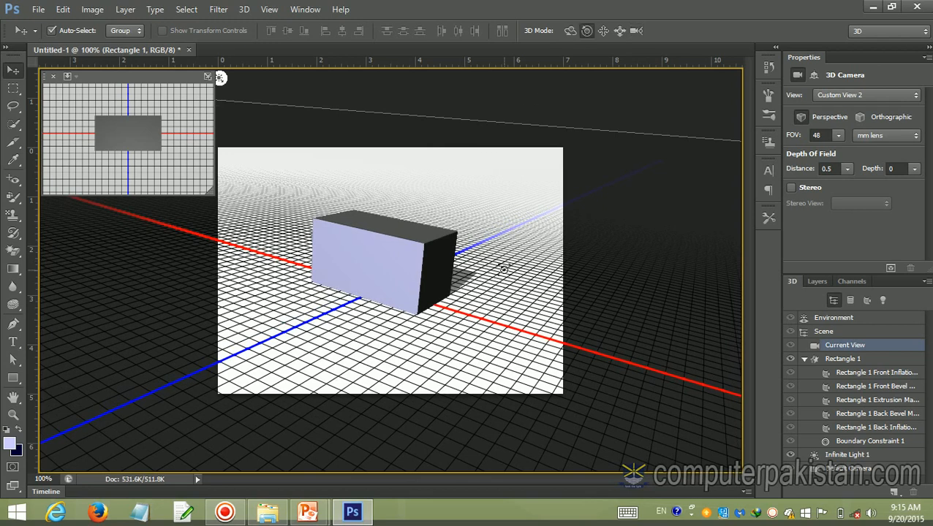
drag(500, 266, 496, 341)
Step: Select the scene's infinite light and try to change its direction
click(261, 80)
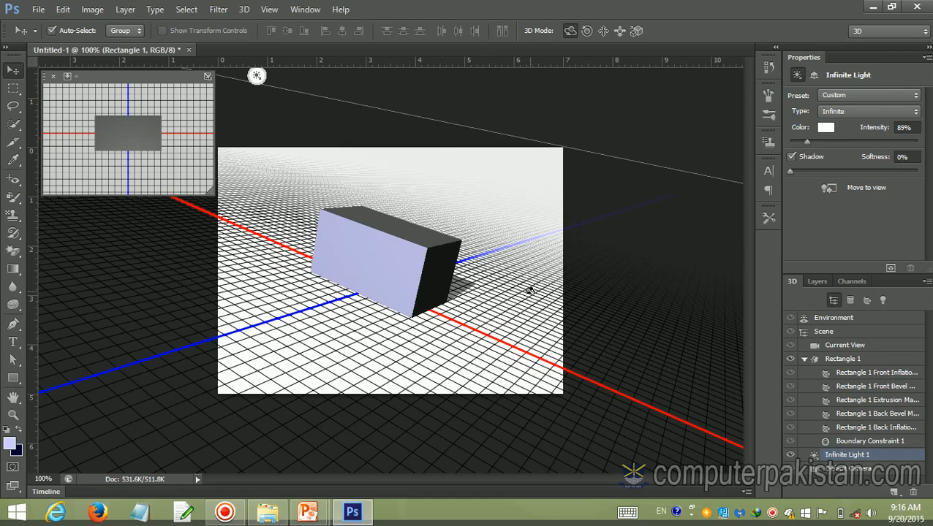
drag(285, 119, 431, 298)
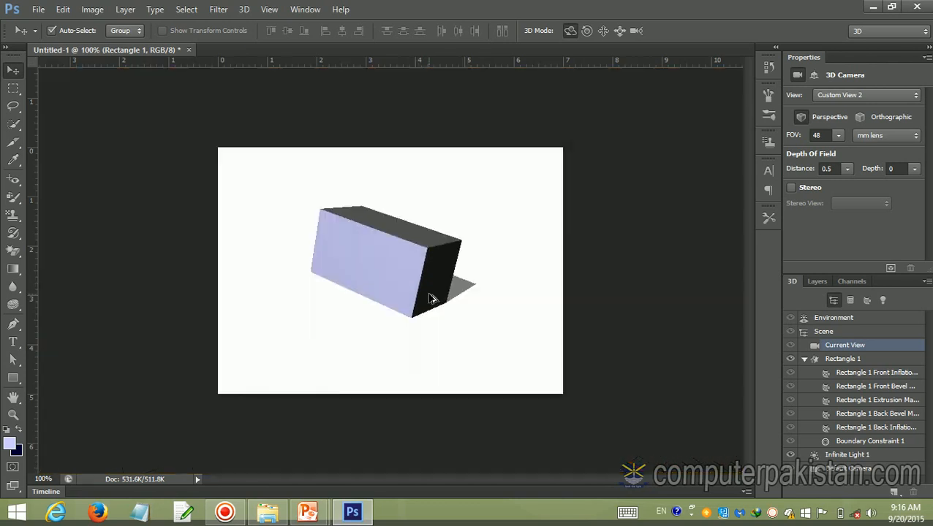
Step: Step back through the history to undo the earlier 3D camera moves, including the roll, pan, slide and zoom
key(ctrl+alt+z)
key(ctrl+alt+z)
key(ctrl+alt+z)
key(ctrl+alt+z)
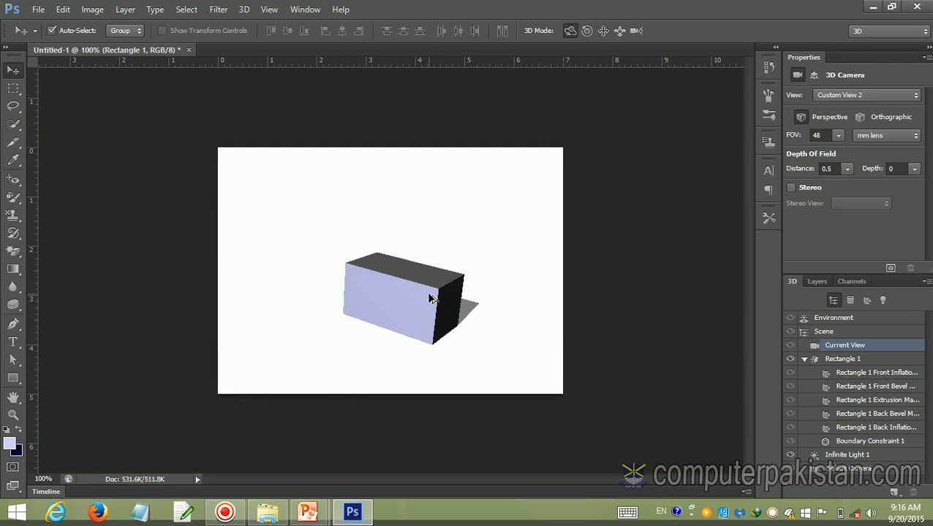
key(ctrl+alt+z)
key(ctrl+alt+z)
key(ctrl+alt+z)
key(ctrl+alt+z)
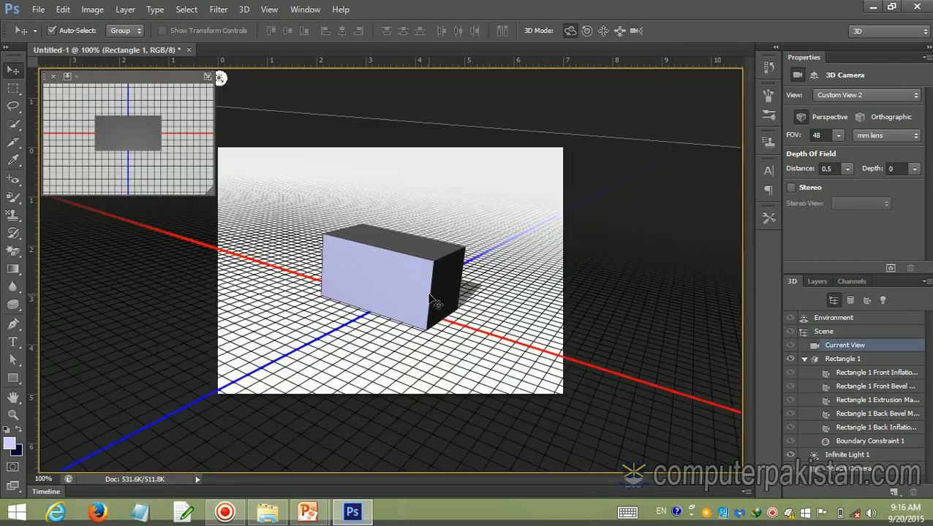
key(ctrl+alt+z)
key(ctrl+alt+z)
key(ctrl+alt+z)
key(ctrl+alt+z)
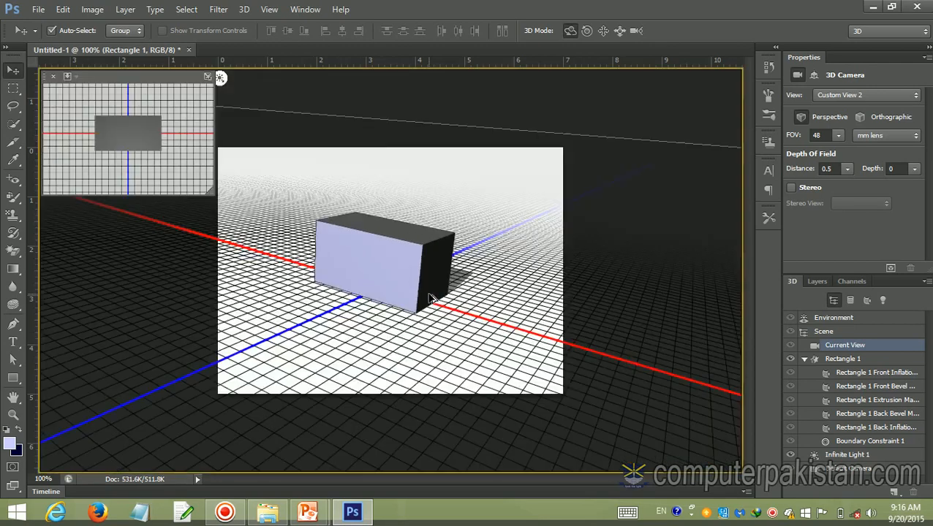
key(ctrl+alt+z)
key(ctrl+alt+z)
key(ctrl+alt+z)
key(ctrl+alt+z)
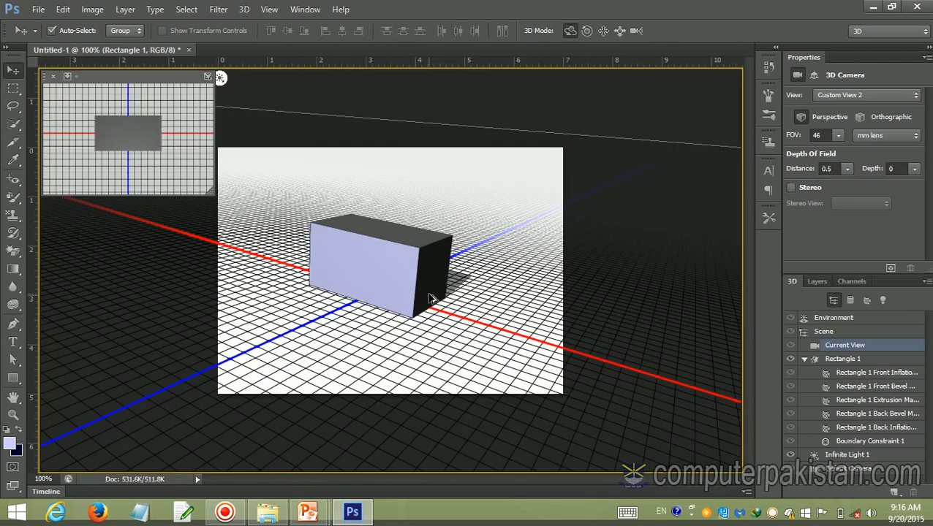
key(ctrl+alt+z)
key(ctrl+alt+z)
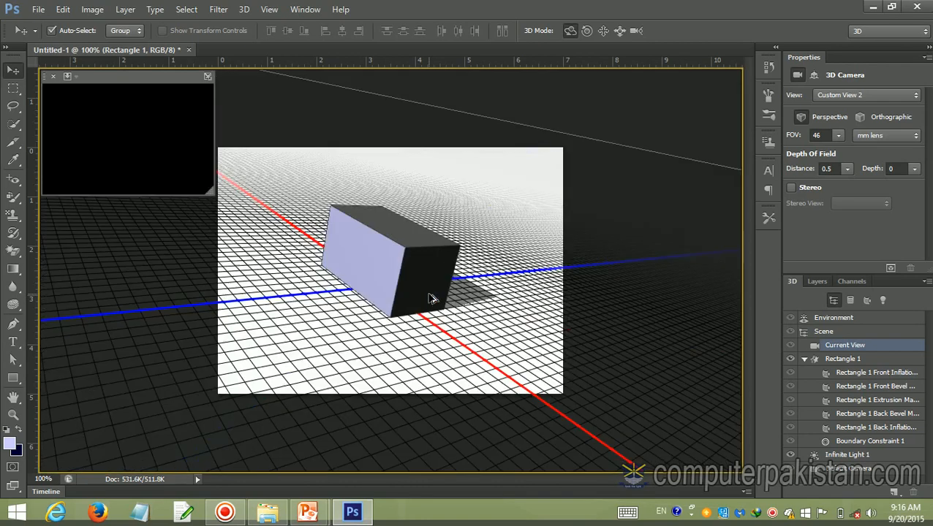
key(ctrl+alt+z)
key(ctrl+alt+z)
key(ctrl+alt+z)
key(ctrl+alt+z)
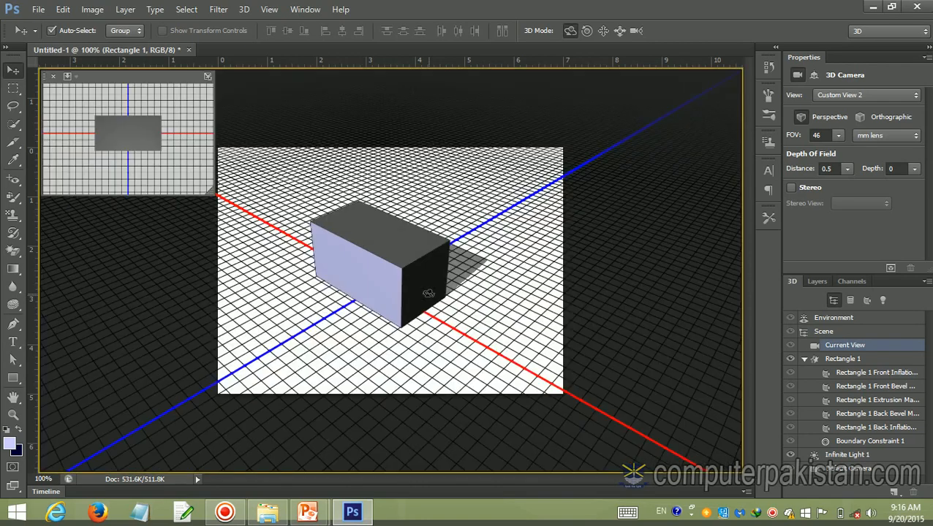
key(ctrl+alt+z)
key(ctrl+alt+z)
key(ctrl+alt+z)
key(ctrl+alt+z)
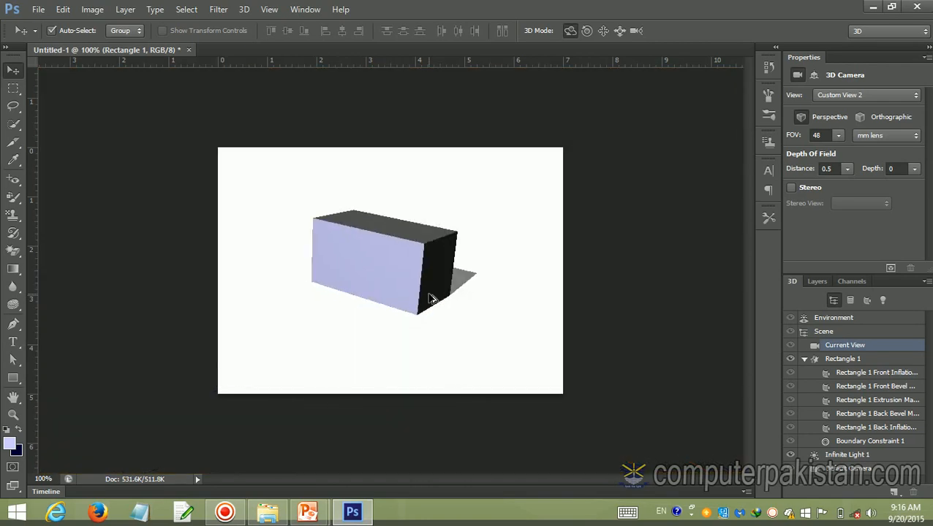
key(ctrl+alt+z)
key(ctrl+alt+z)
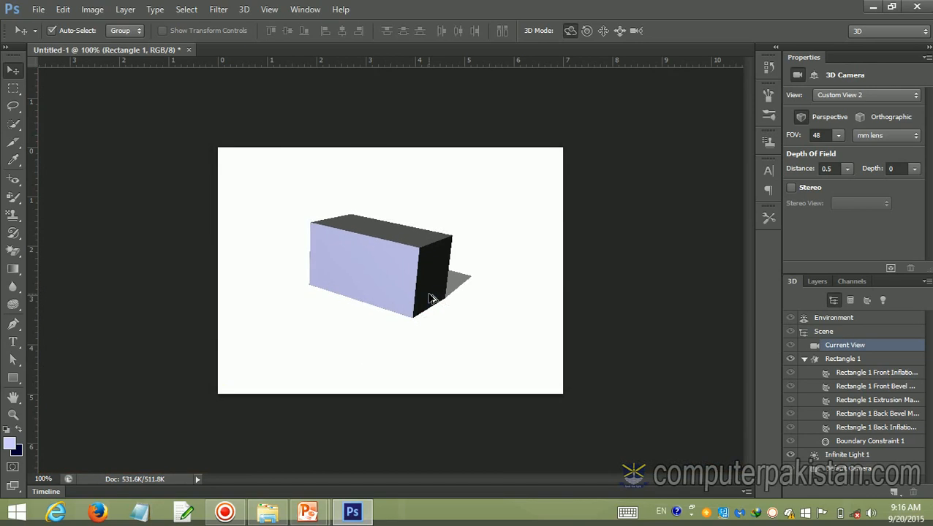
key(ctrl+alt+z)
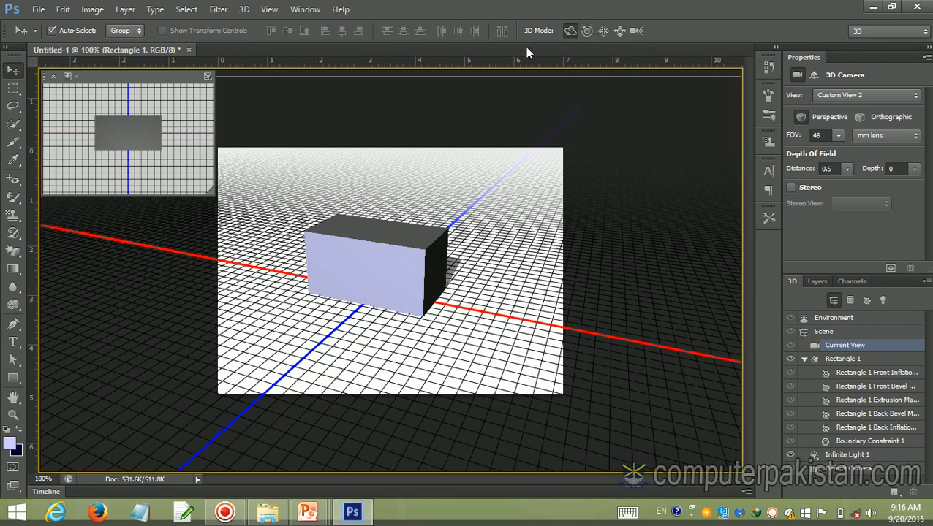
Step: Sample the materials of the box's front face and dark side face with the 3D Material Eyedropper
click(11, 183)
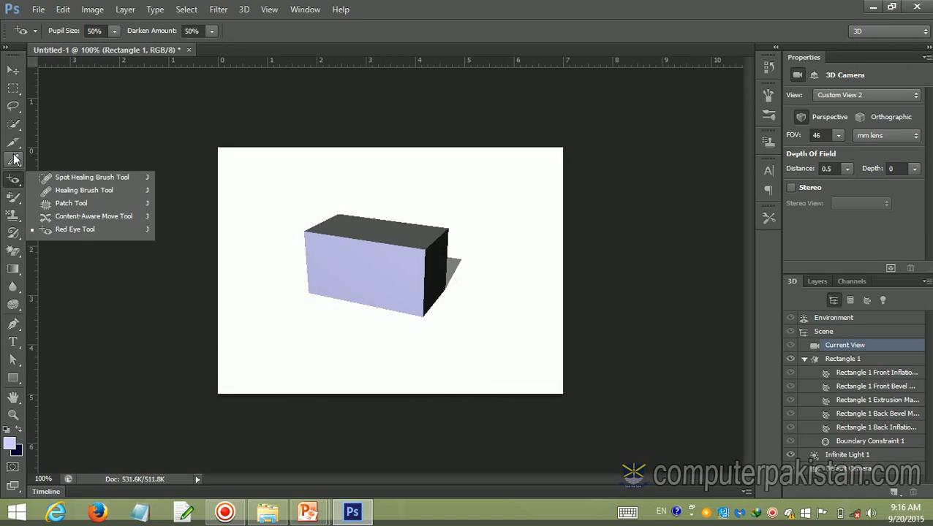
click(14, 159)
click(66, 171)
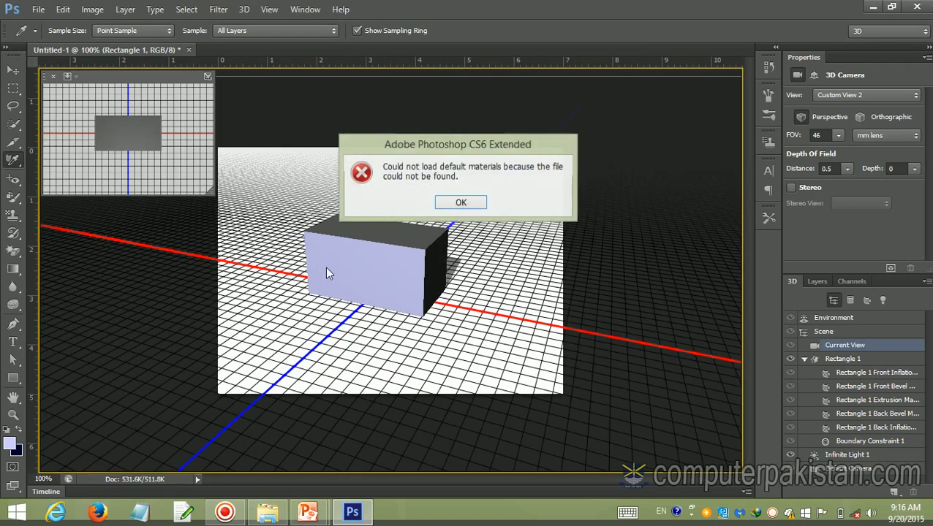
click(460, 202)
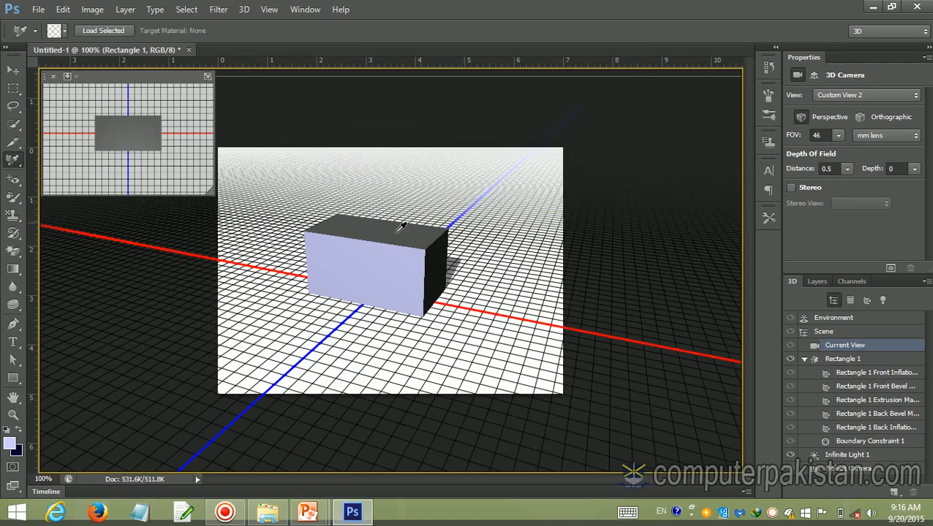
click(378, 262)
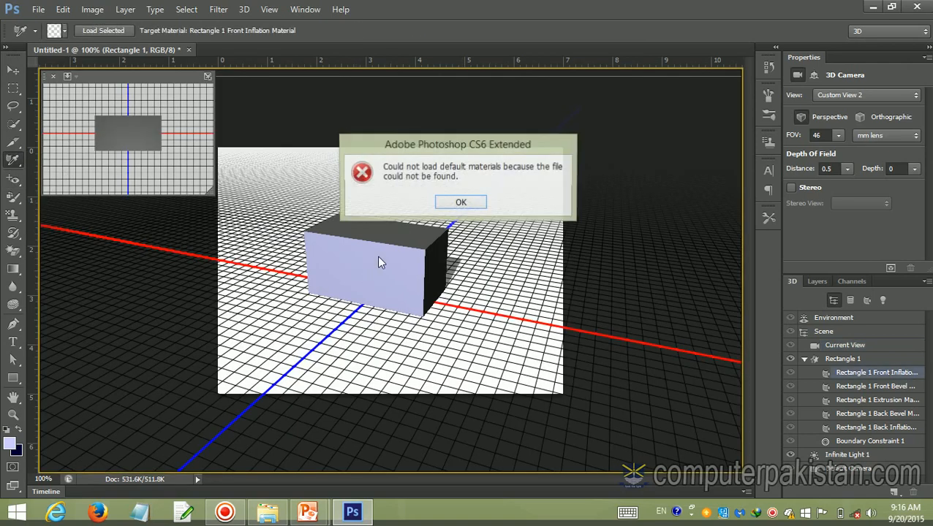
click(462, 203)
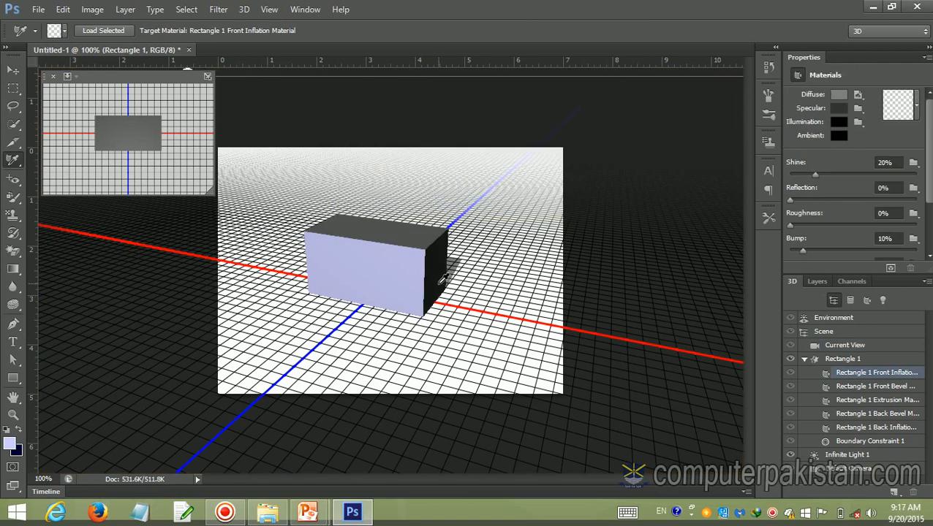
click(441, 281)
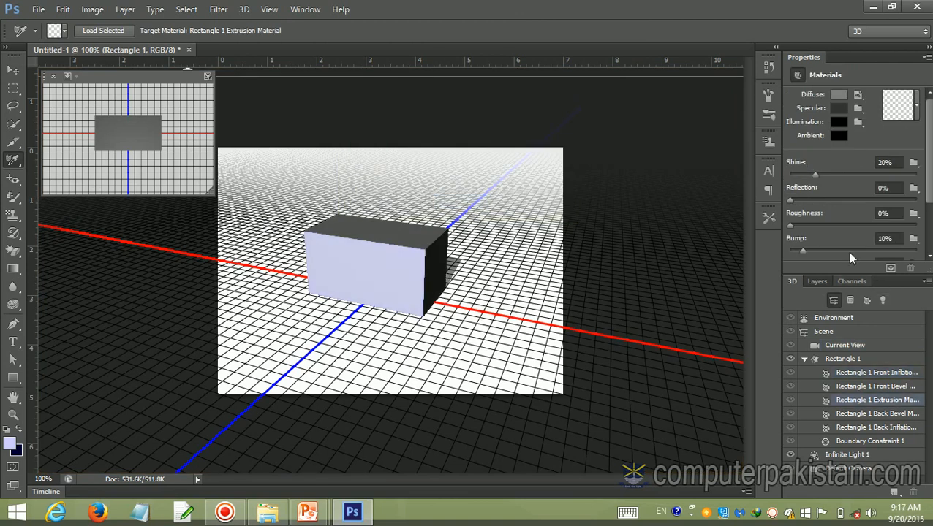
Step: Raise the box's extrusion material to 37% shine and 56% reflection
drag(815, 174, 836, 176)
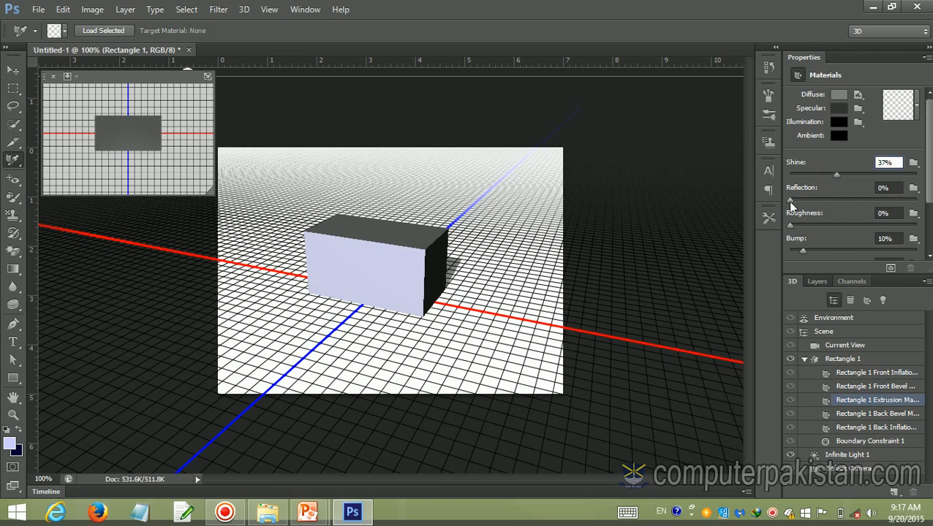
drag(790, 199, 862, 207)
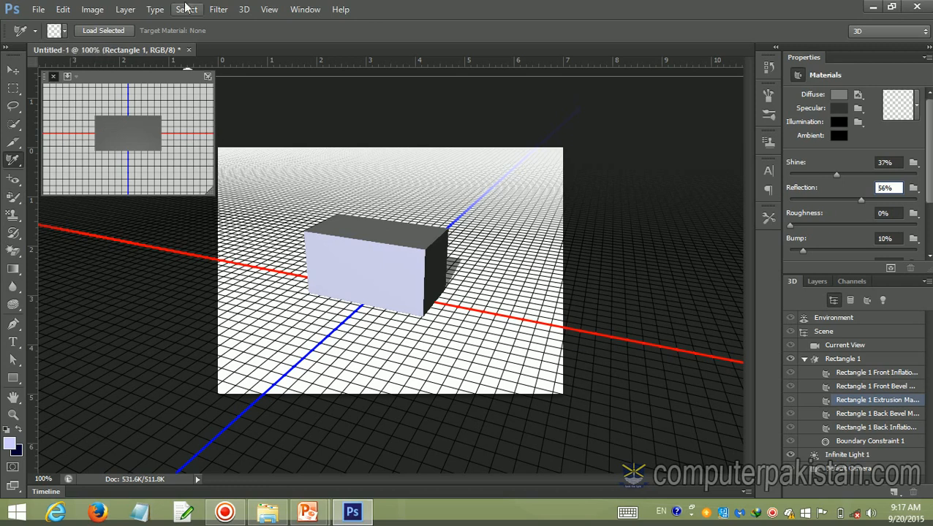
click(243, 10)
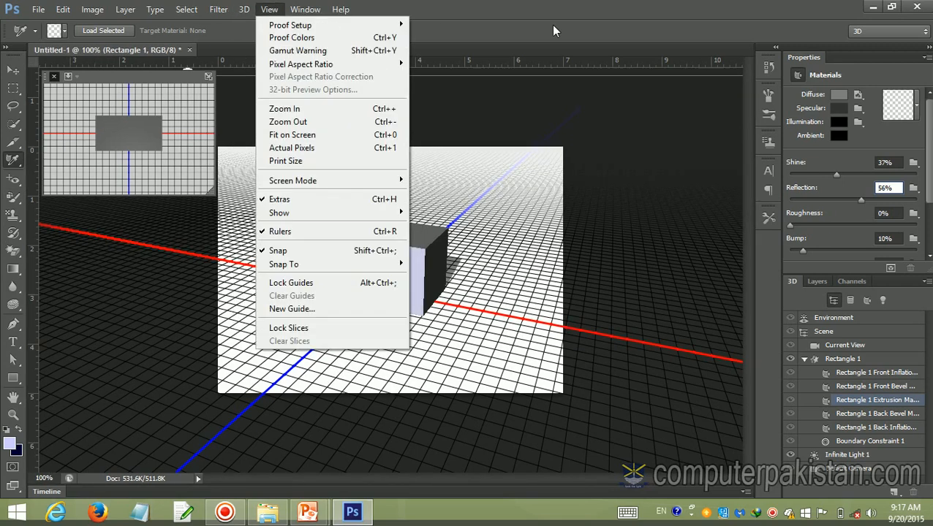
click(553, 30)
Step: Switch to the Move tool and undo the shine and reflection changes on the box's material
click(13, 70)
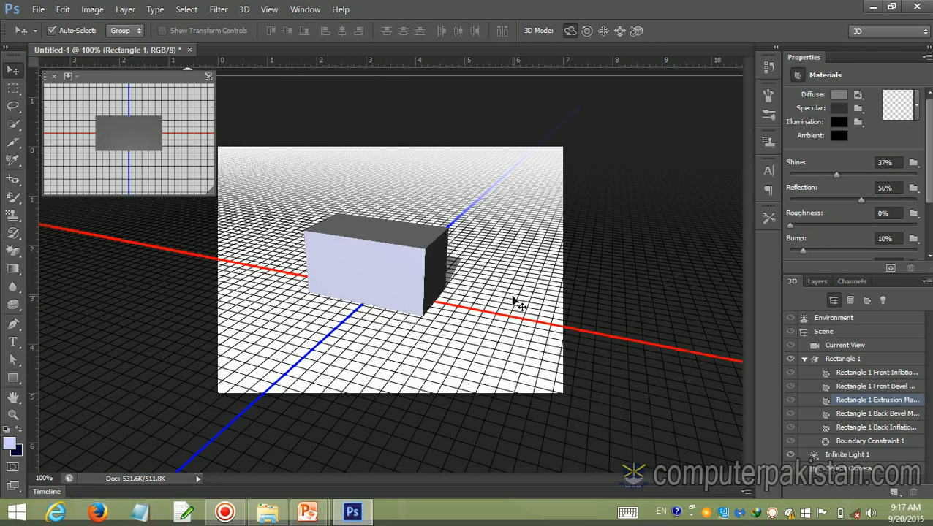
key(ctrl+alt+z)
key(ctrl+alt+z)
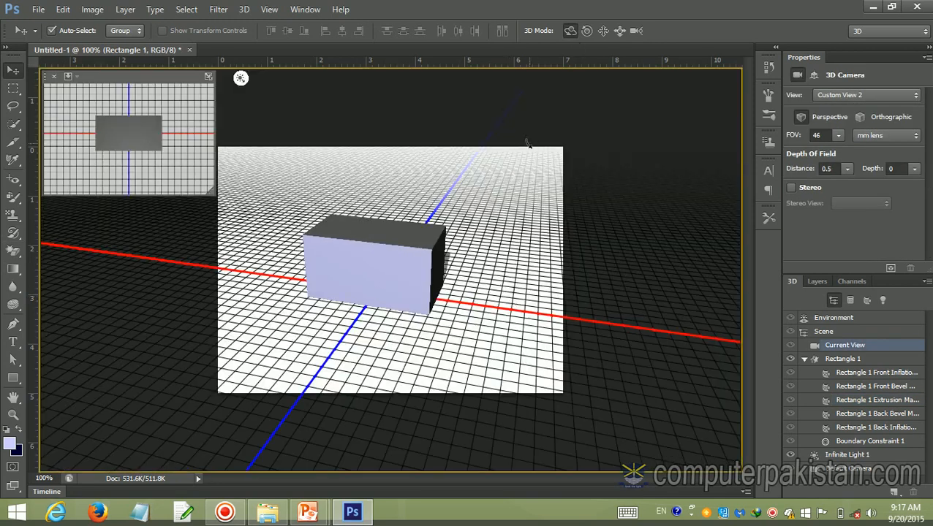
Step: Orbit the 3D camera around the box to a low three-quarter view, checking the infinite light's properties on the way
drag(527, 144, 486, 156)
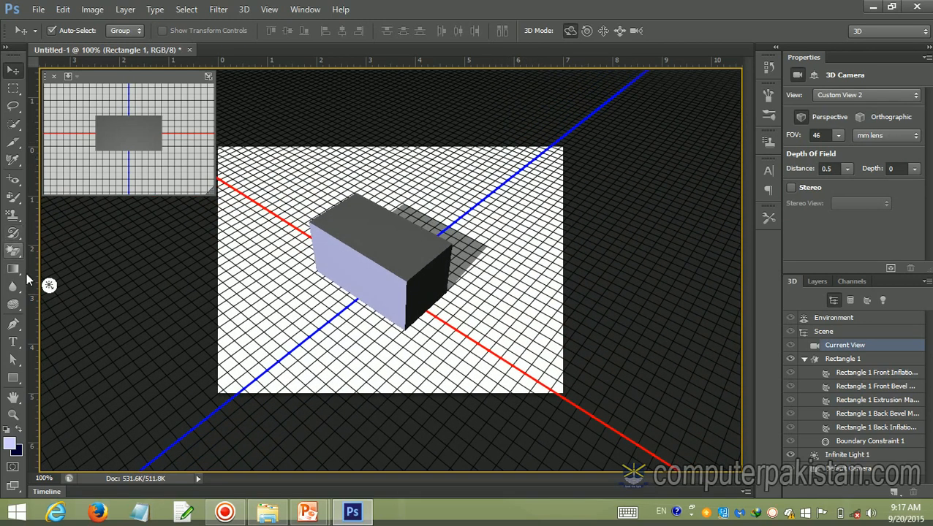
click(48, 285)
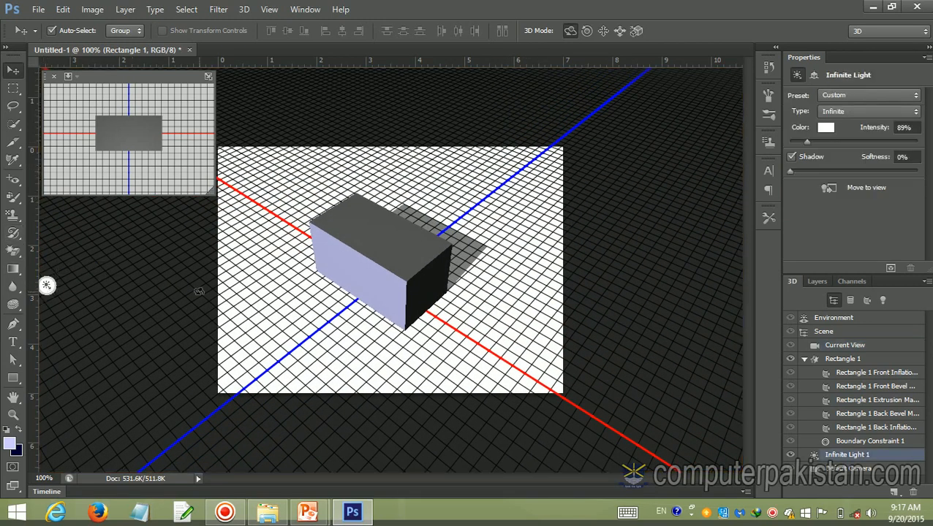
click(50, 286)
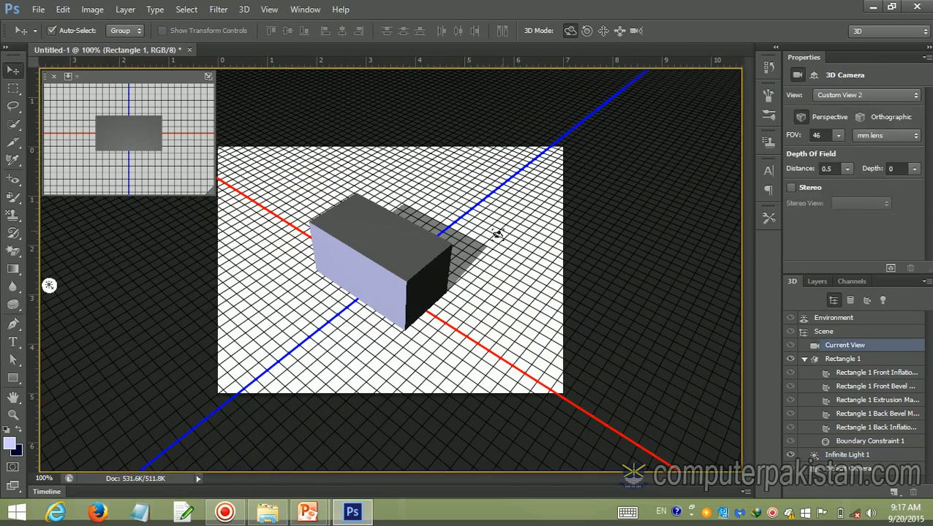
drag(490, 248, 507, 226)
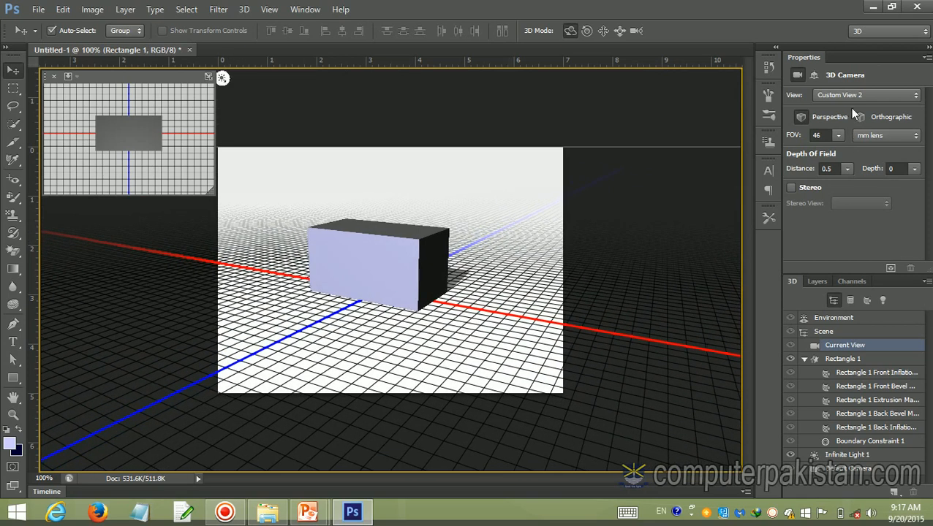
Step: Switch the 3D camera through the Default, Left and Right preset views of the box
click(915, 95)
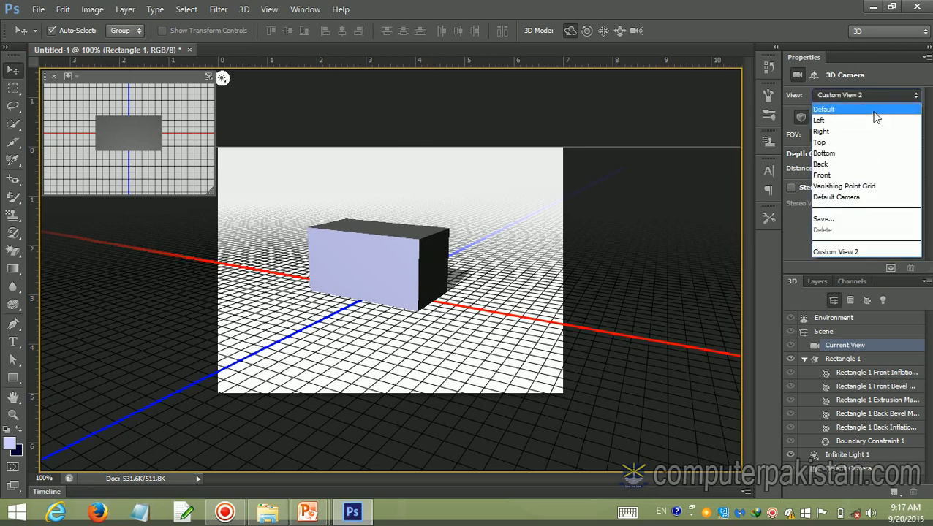
click(873, 110)
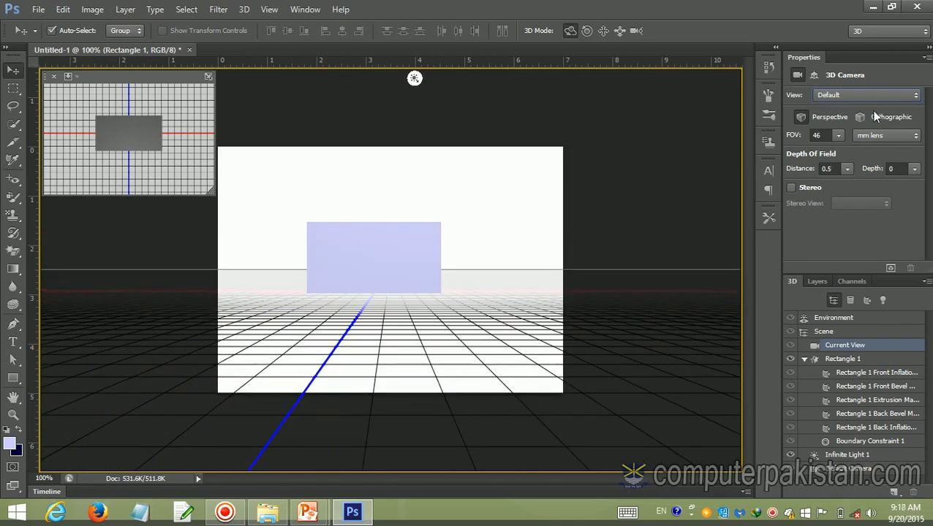
click(914, 97)
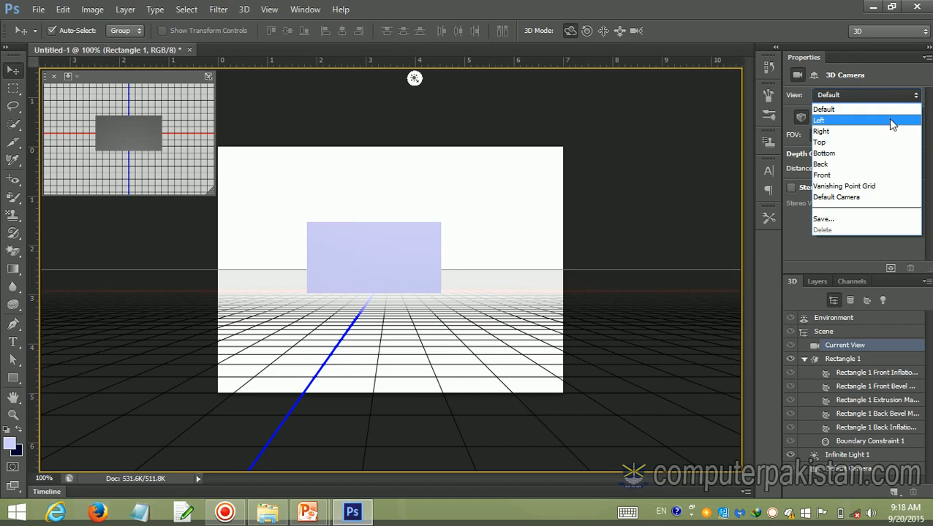
click(888, 113)
click(889, 120)
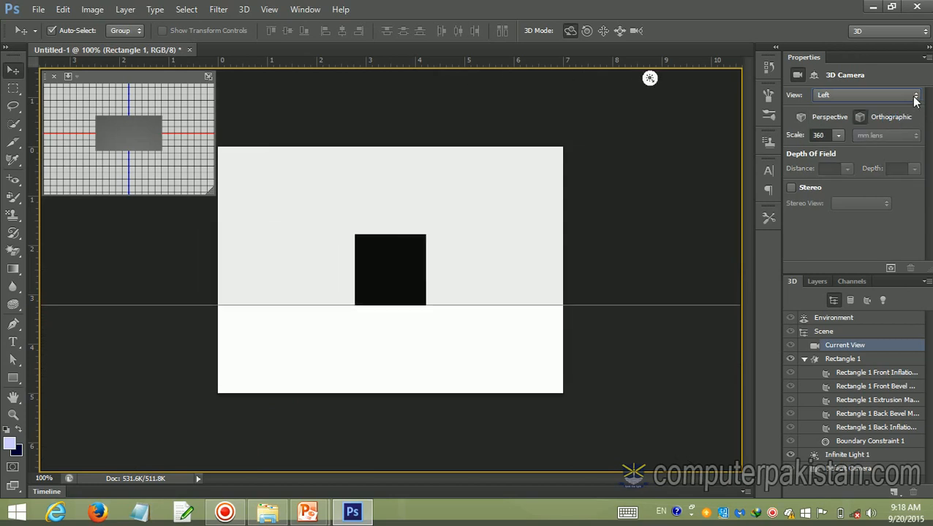
click(914, 97)
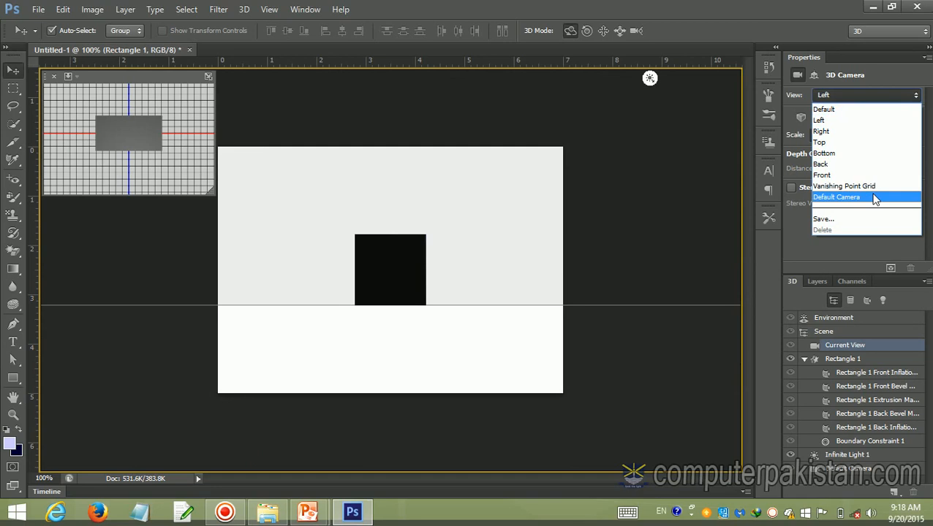
click(839, 132)
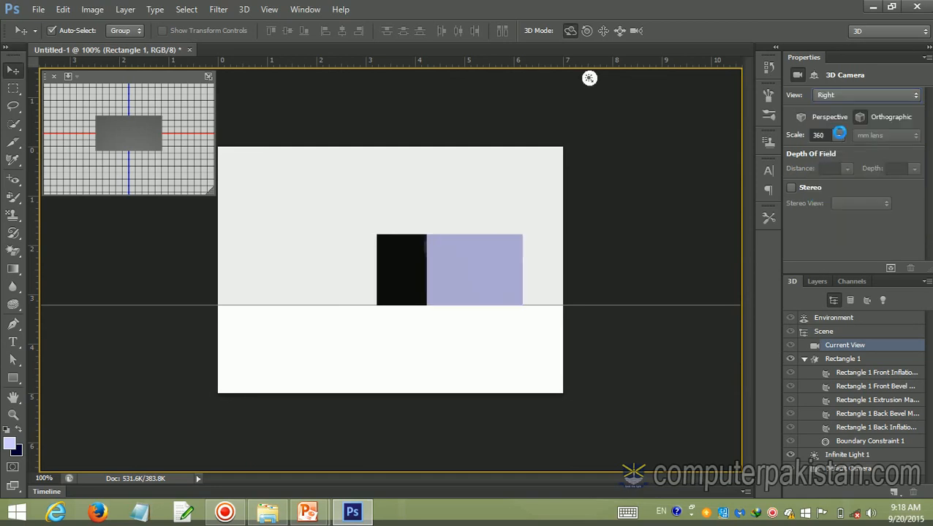
Step: Leave the preset views without choosing another one and undo back to the three-quarter Custom View 2
click(916, 97)
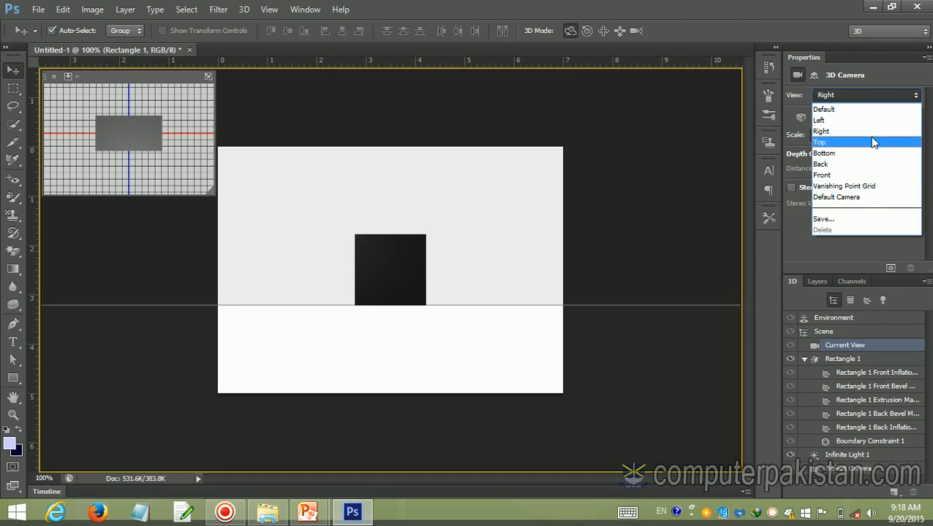
click(625, 217)
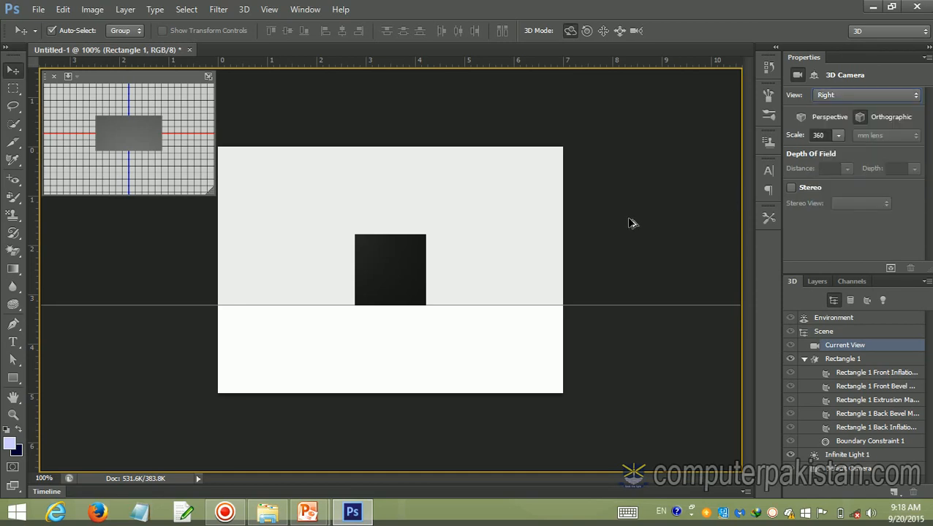
key(Up)
key(ctrl+alt+z)
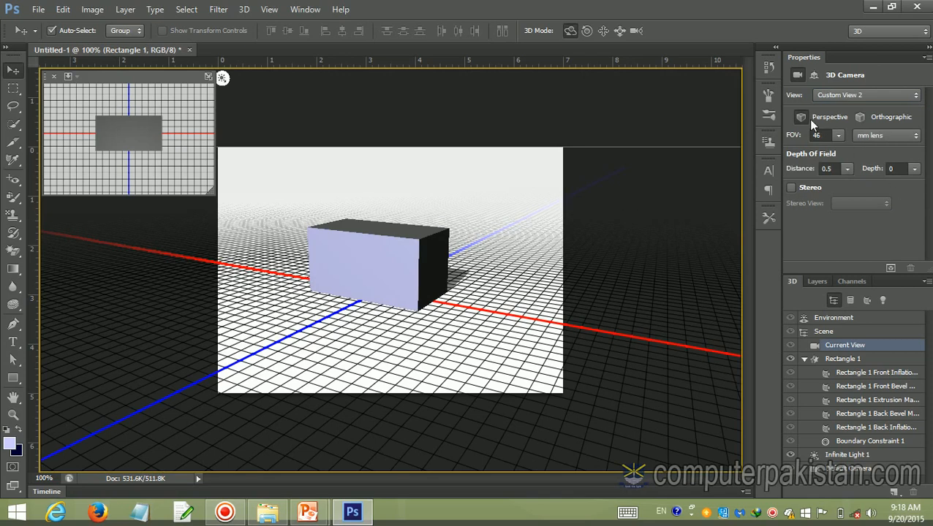
Step: Switch the 3D camera to orthographic projection to compare it, and return it to perspective
click(868, 120)
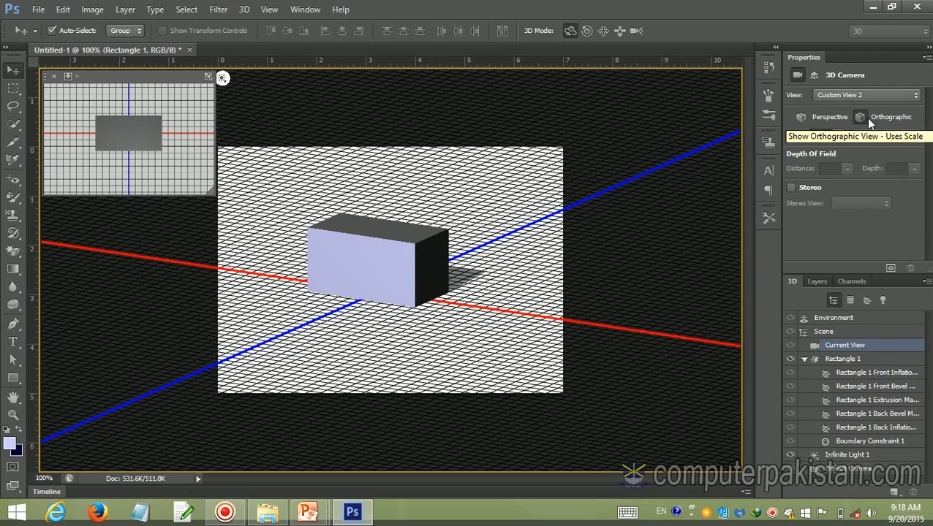
click(801, 119)
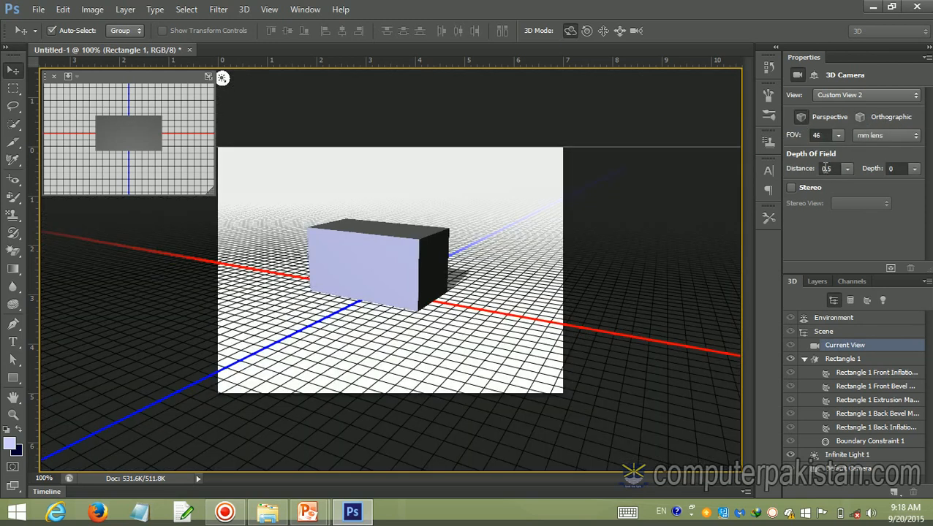
Step: Set the 3D camera's field of view to a 41 mm lens
click(839, 135)
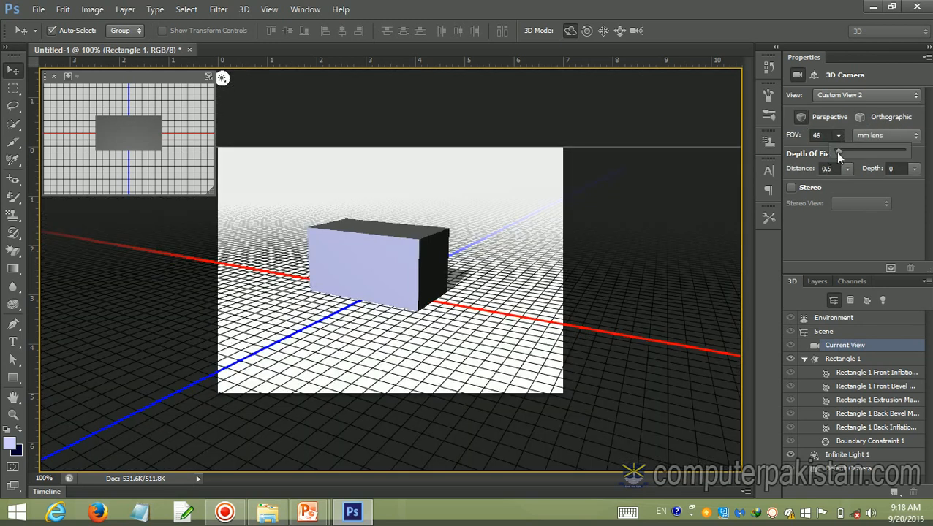
mouse_move(838, 152)
mouse_down()
mouse_move(849, 150)
mouse_move(838, 155)
mouse_up()
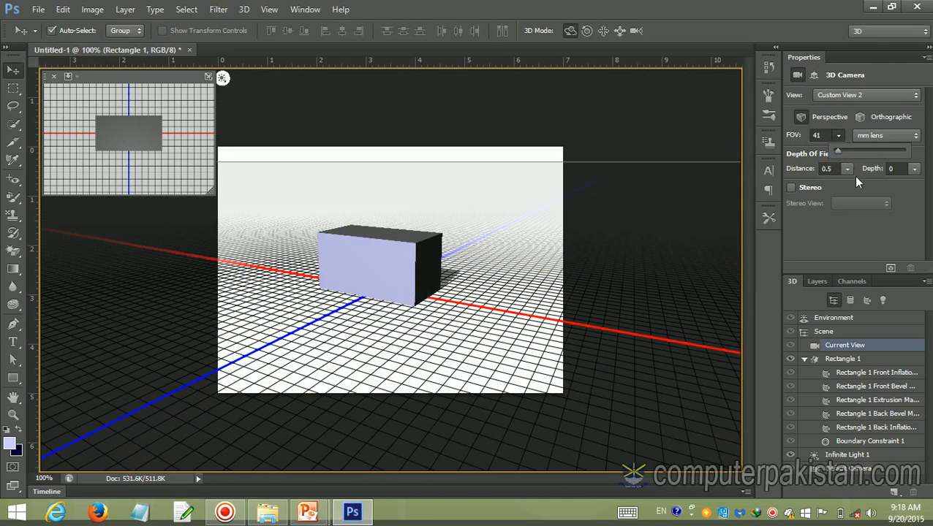
click(850, 243)
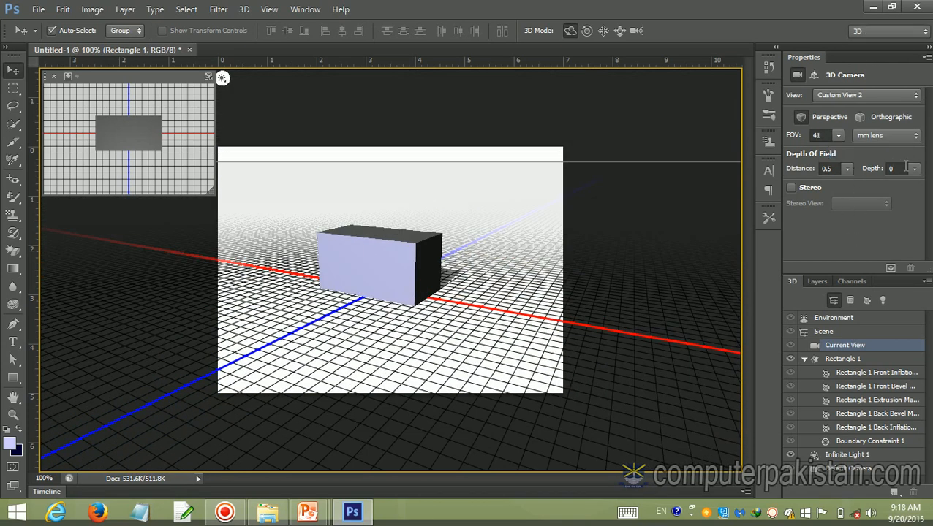
click(847, 169)
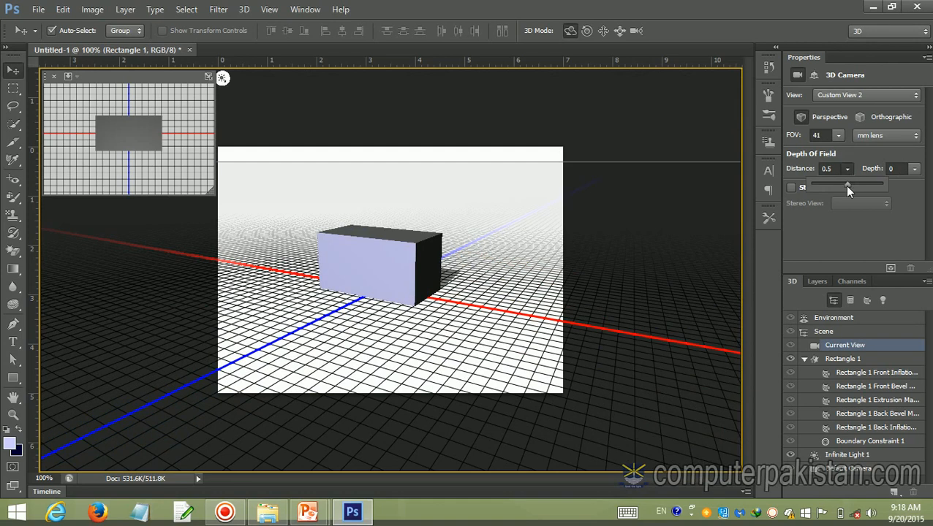
drag(847, 187, 865, 189)
key(Escape)
Step: Enable Stereo for the 3D camera and set its type to Lenticular
click(794, 188)
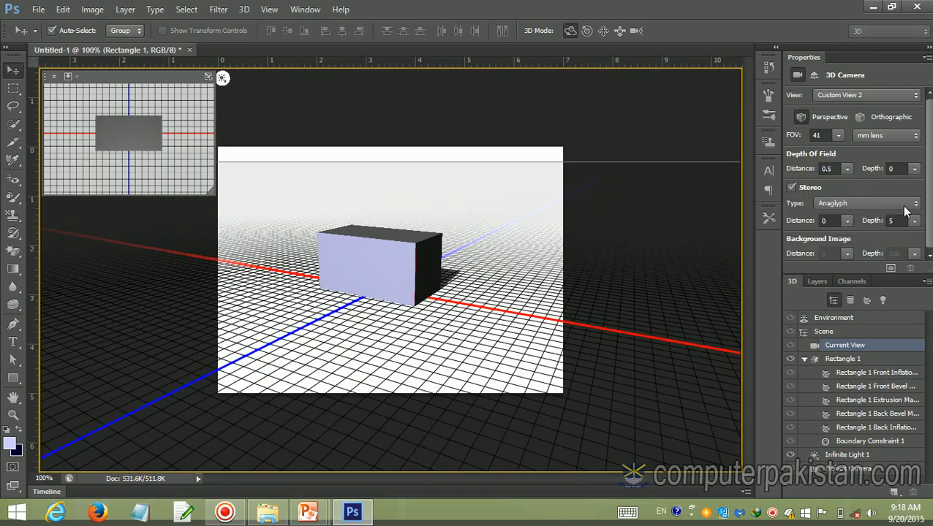
click(913, 205)
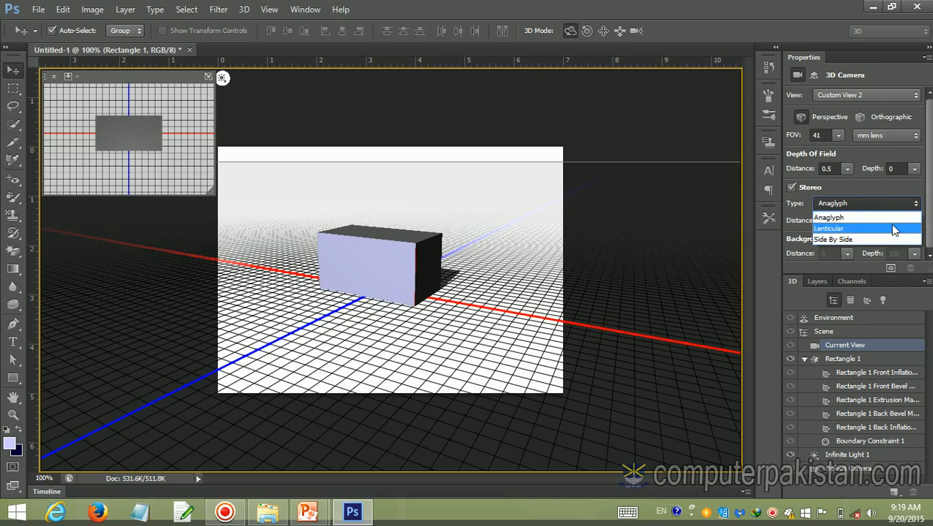
click(892, 228)
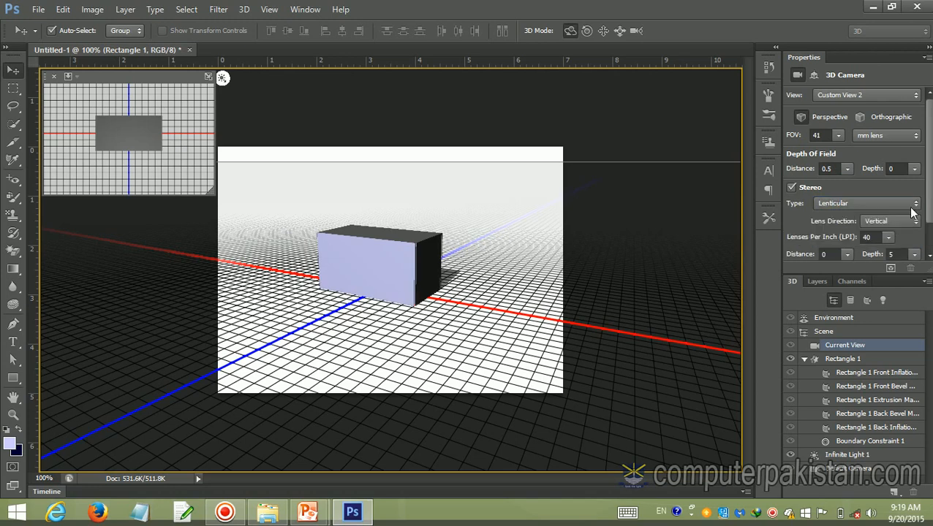
Step: Try the Side By Side stereo type on the 3D camera and undo it
click(915, 205)
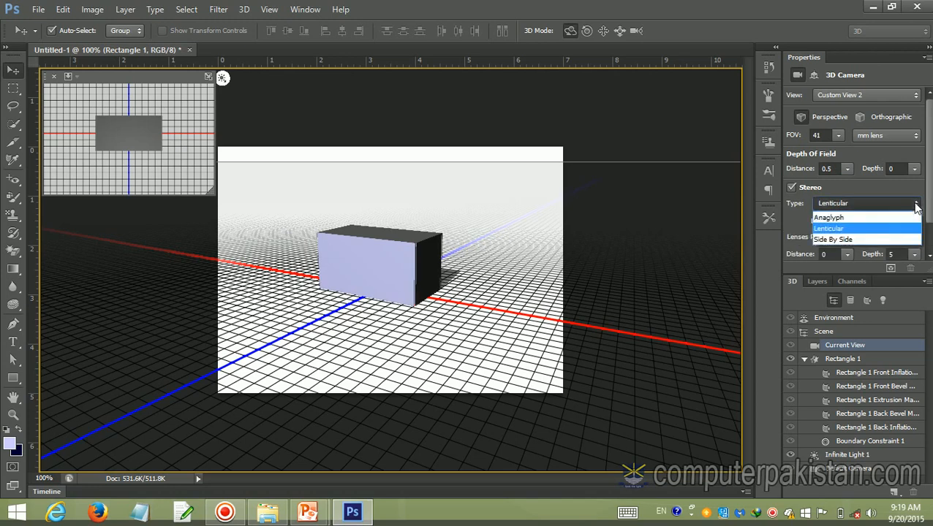
click(891, 243)
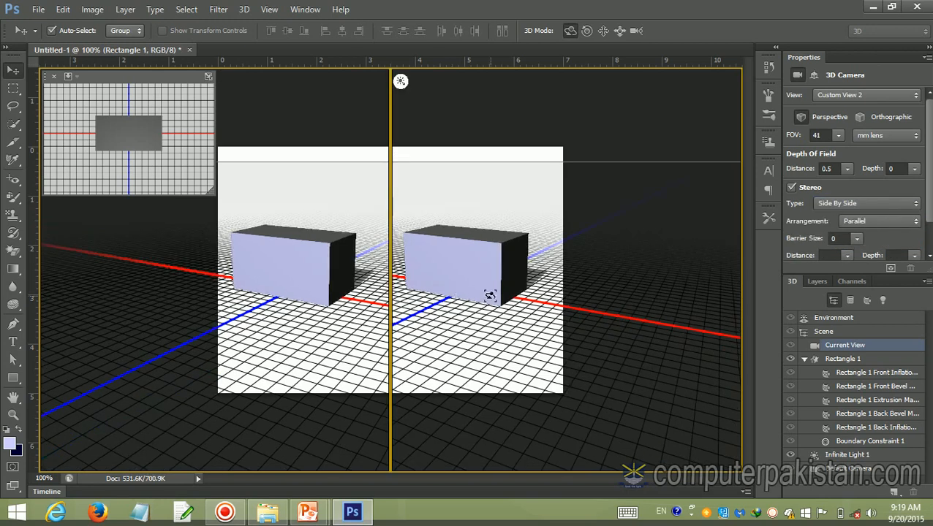
key(ctrl+z)
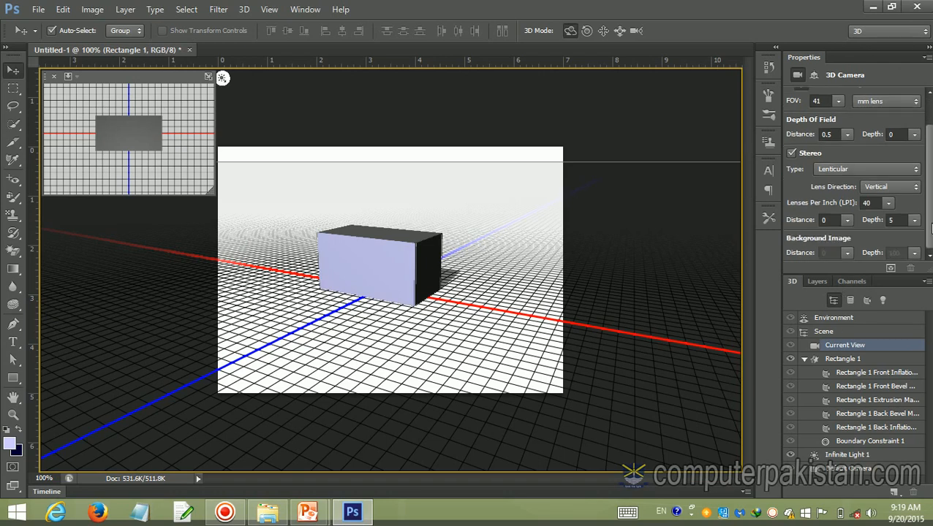
Step: Select Infinite Light 1, hide it to compare the box without its lighting, and show it again
click(841, 455)
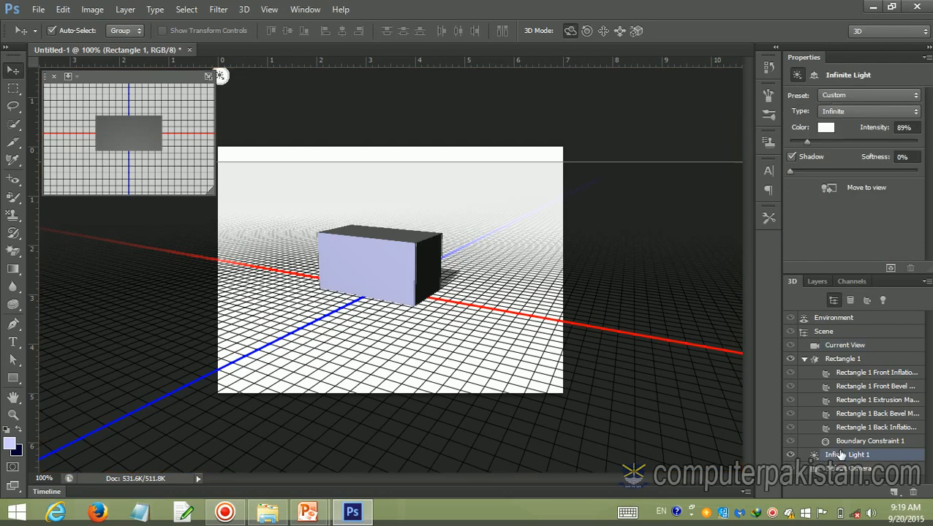
double_click(841, 455)
click(889, 459)
click(791, 455)
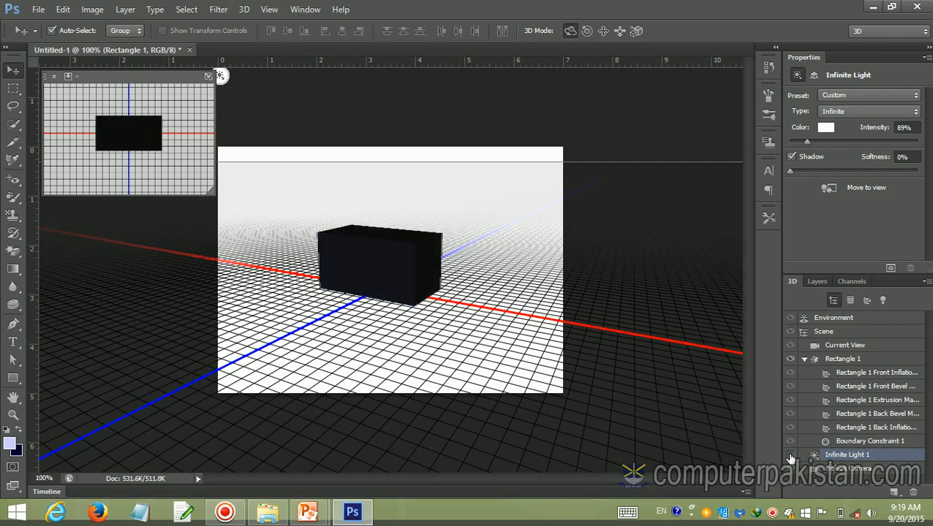
click(791, 455)
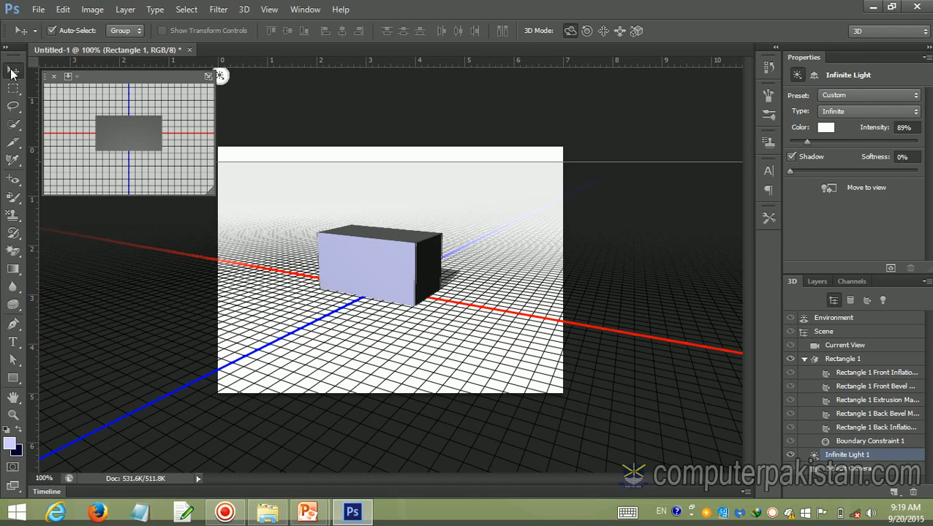
Step: Switch to the Essentials workspace and close the secondary 3D view over the canvas
click(907, 31)
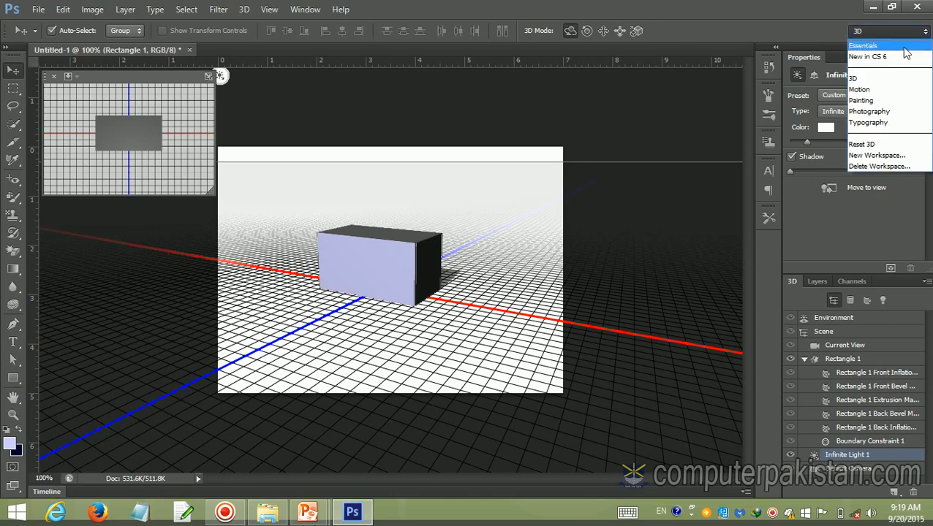
click(901, 47)
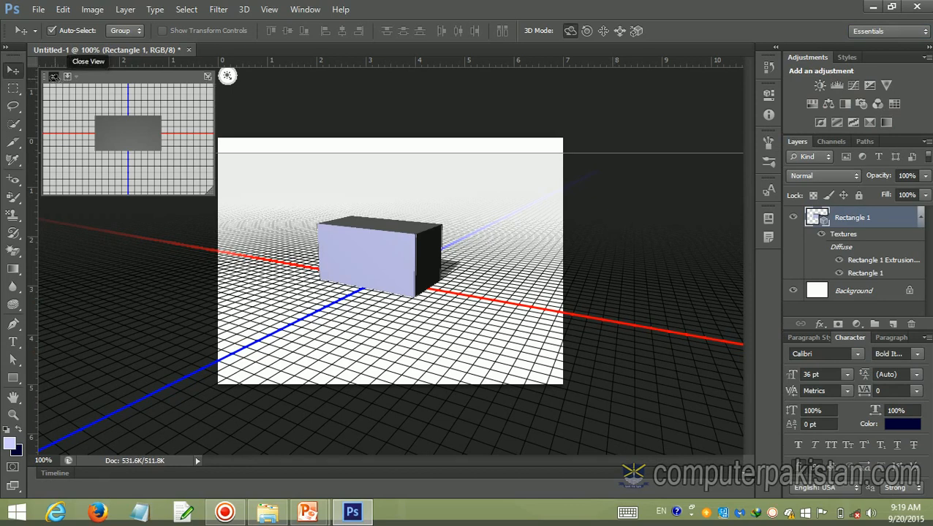
click(55, 76)
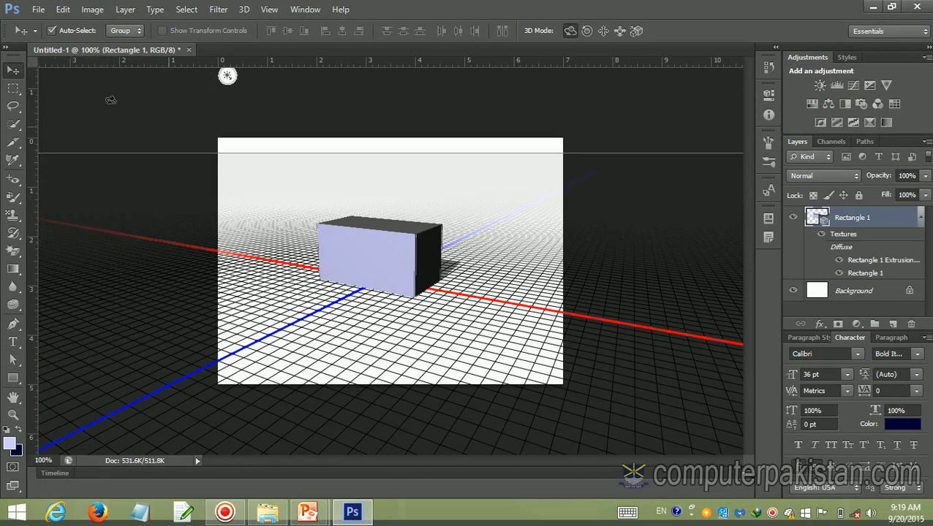
Step: Save the document in Photoshop format as Untitled-1.psd in the Models folder, with Maximize Compatibility enabled
click(41, 10)
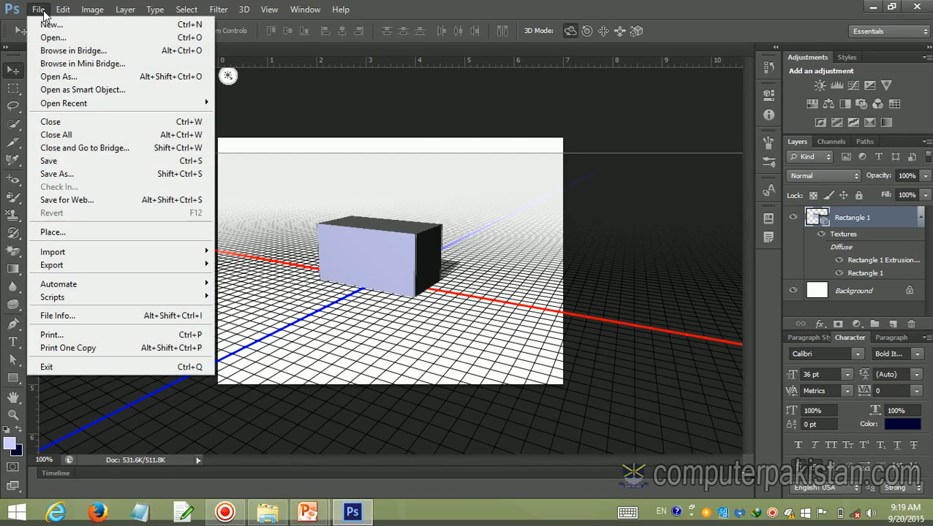
click(55, 174)
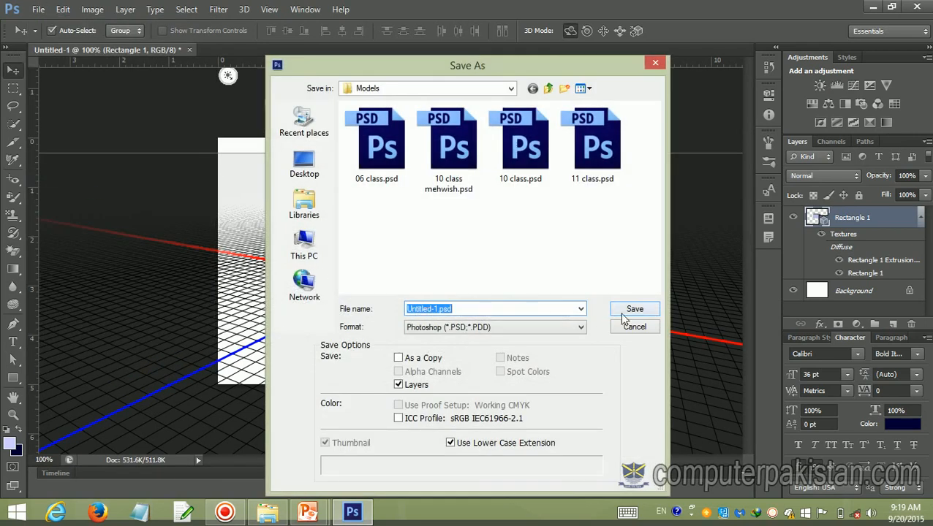
click(439, 308)
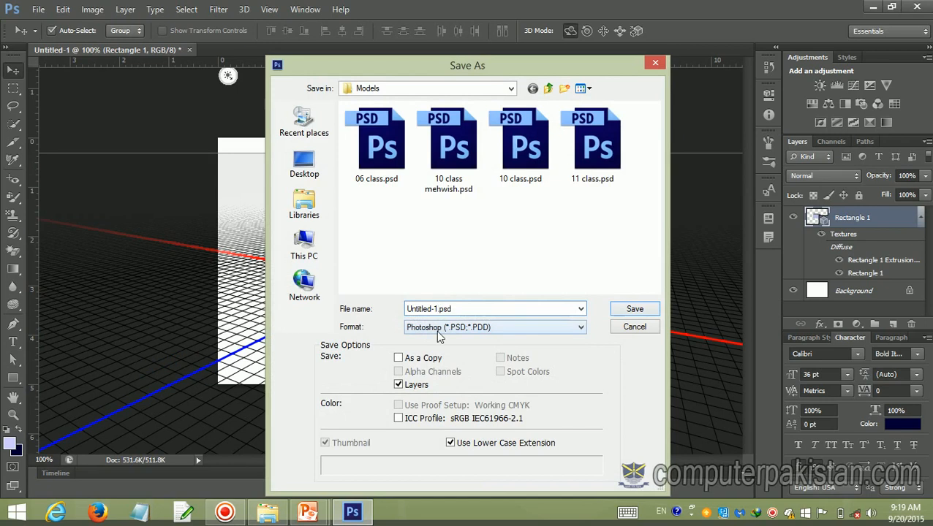
key(Return)
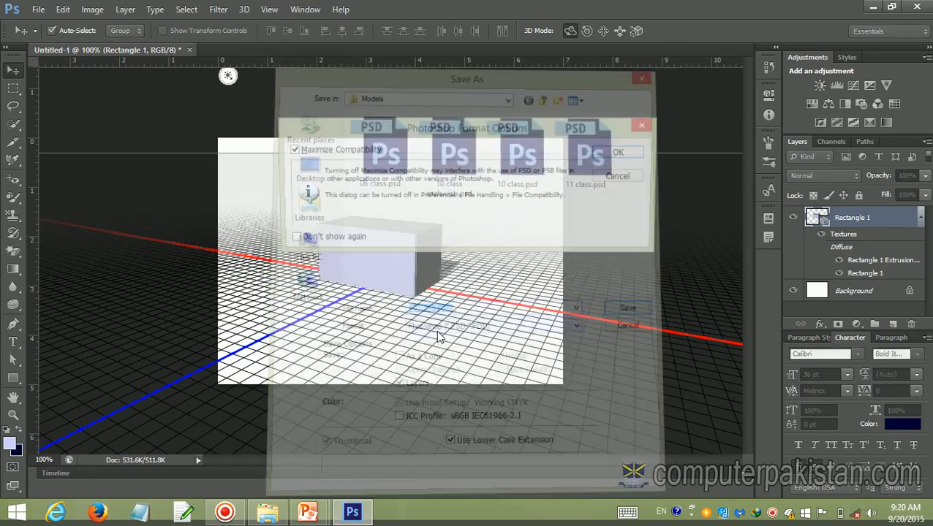
click(620, 153)
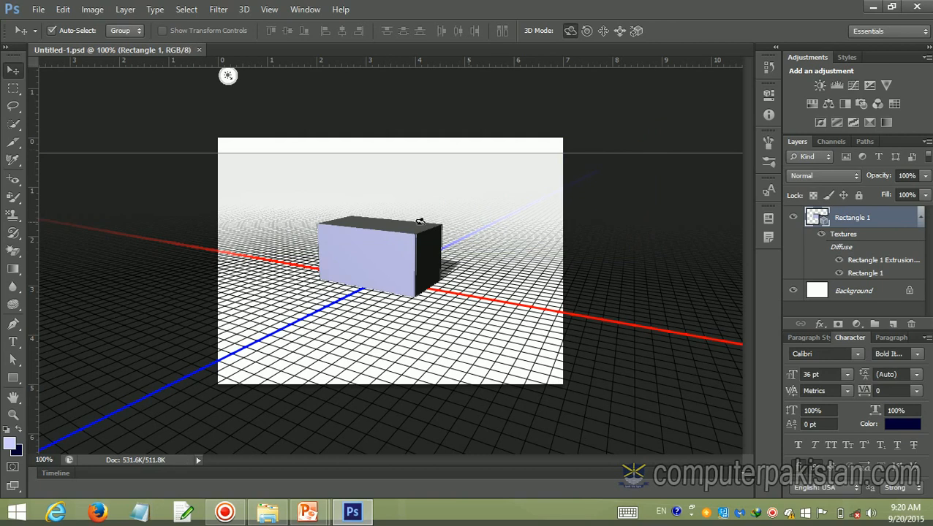
Step: Save a JPEG copy as Untitled-1.jpg in the Models folder, using Medium quality 5 and the Progressive format option
click(35, 10)
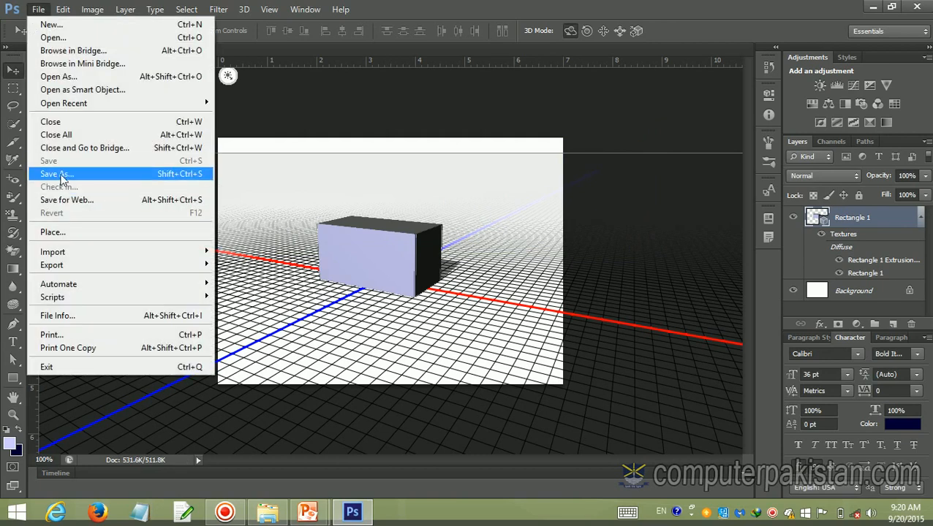
click(60, 174)
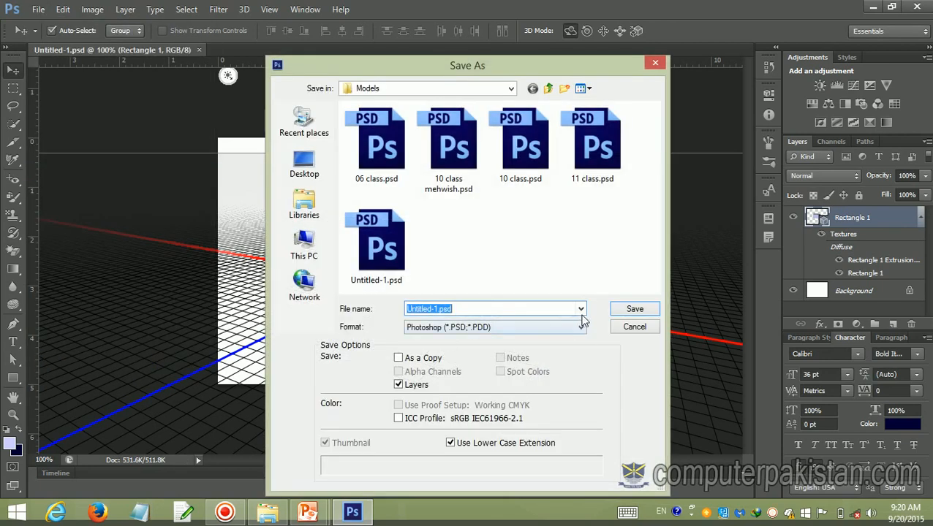
click(580, 309)
click(580, 308)
click(581, 326)
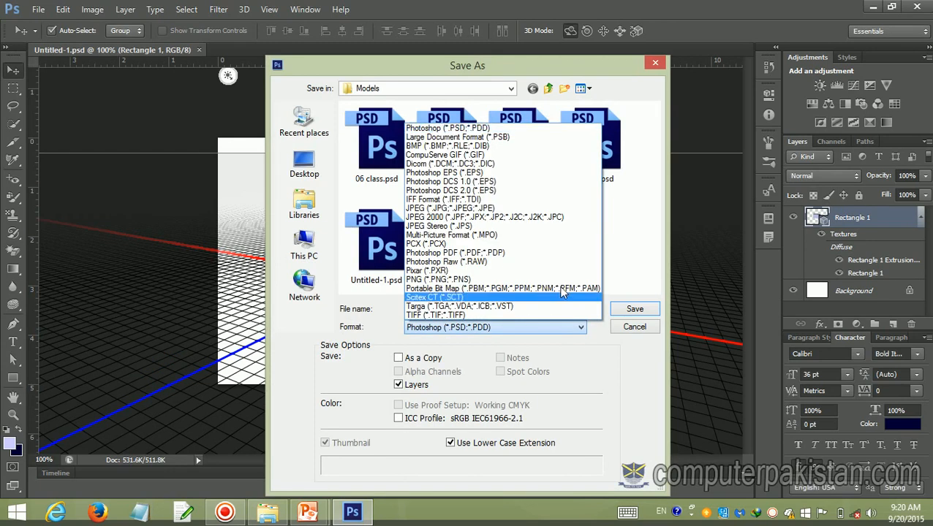
click(570, 209)
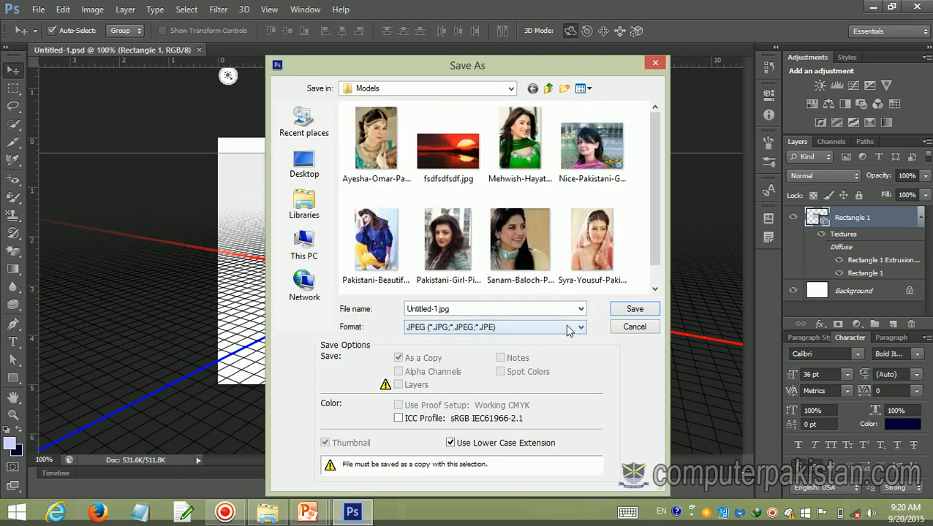
click(621, 310)
click(538, 127)
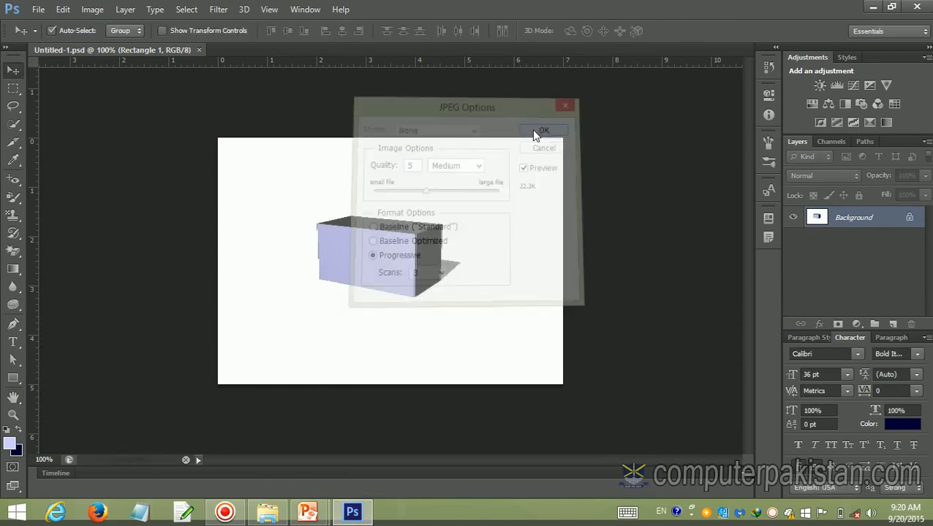
Step: Switch to File Explorer, view Untitled-1.jpg from the Models folder, and close the picture viewer
click(265, 515)
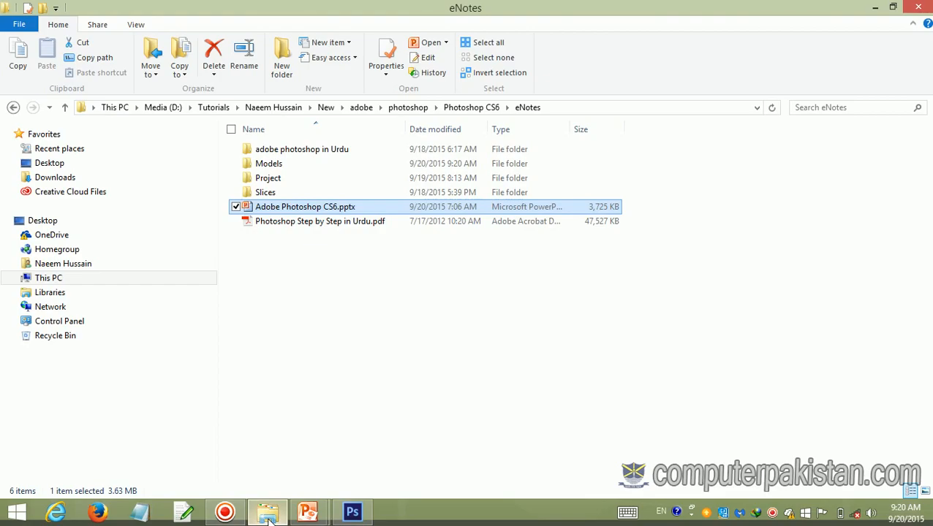
double_click(265, 166)
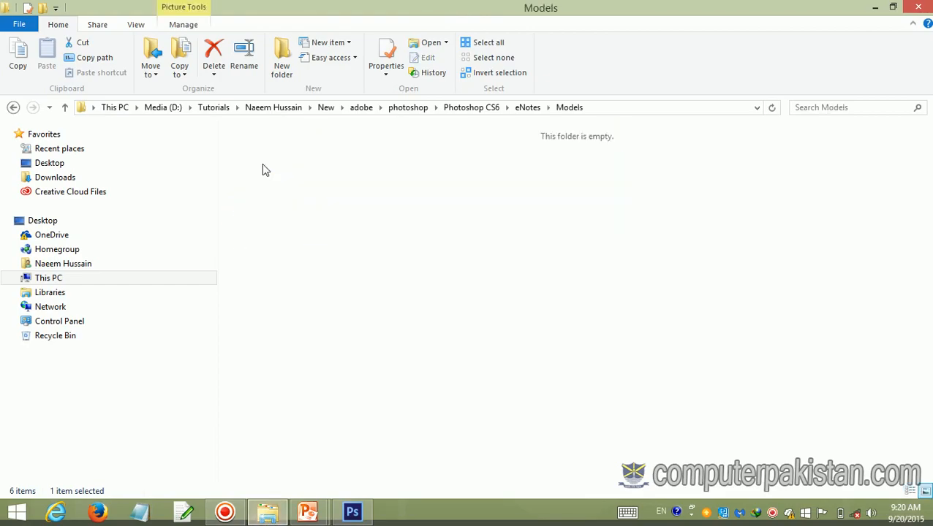
double_click(592, 288)
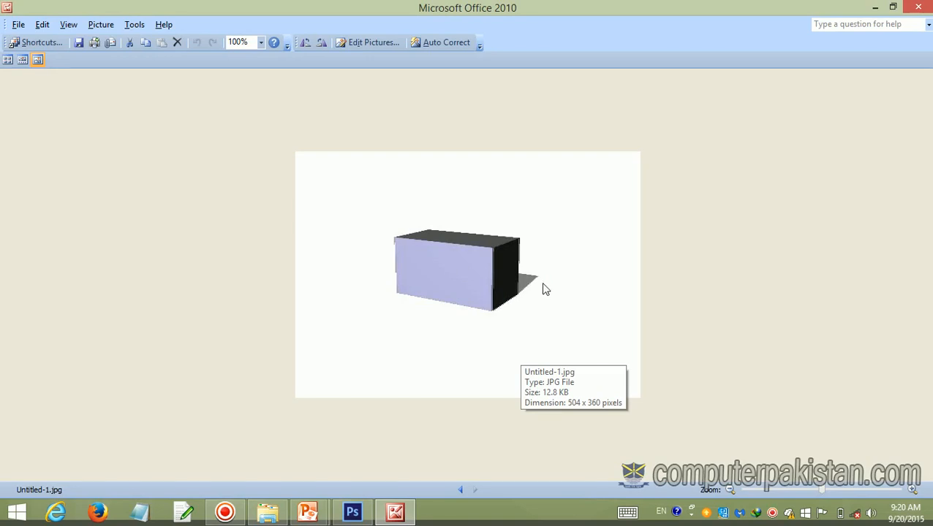
click(918, 7)
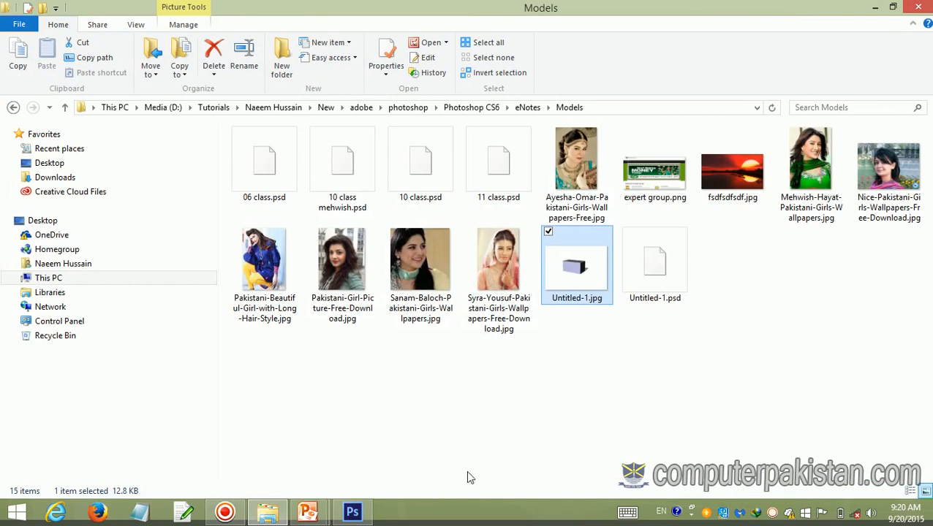
Step: Switch to the PowerPoint slide show at the 3D Menu slide
click(314, 512)
click(372, 450)
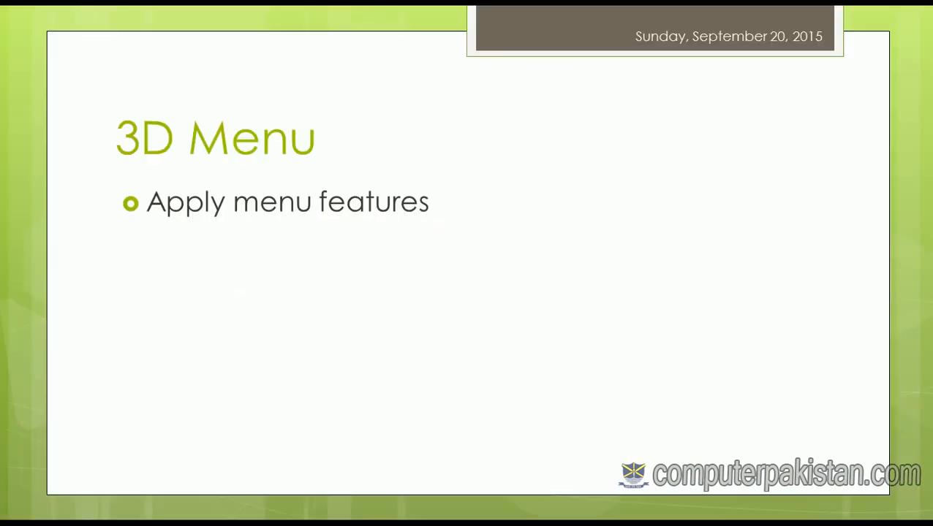